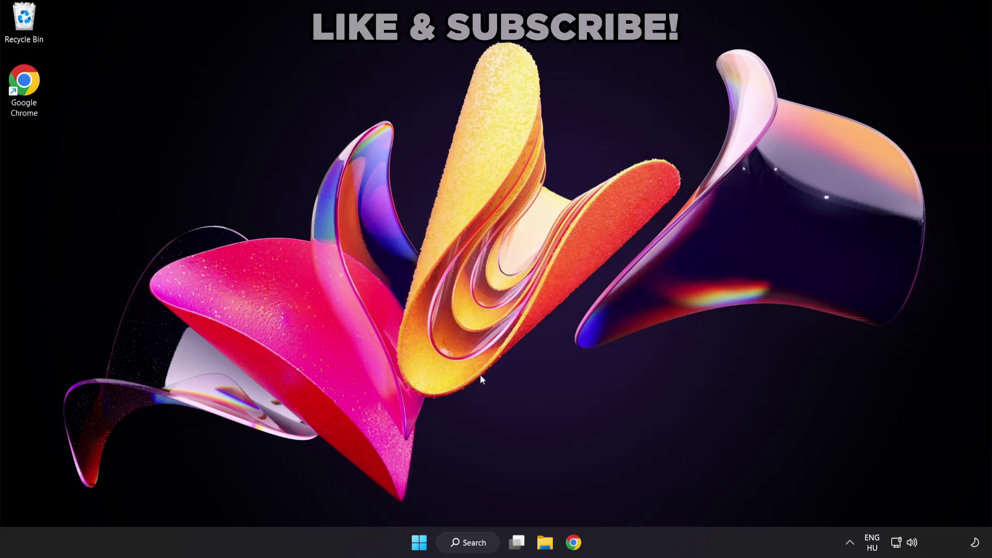
Step: Search Windows for 'device manager' so Device Manager appears as the best match
left_click(479, 549)
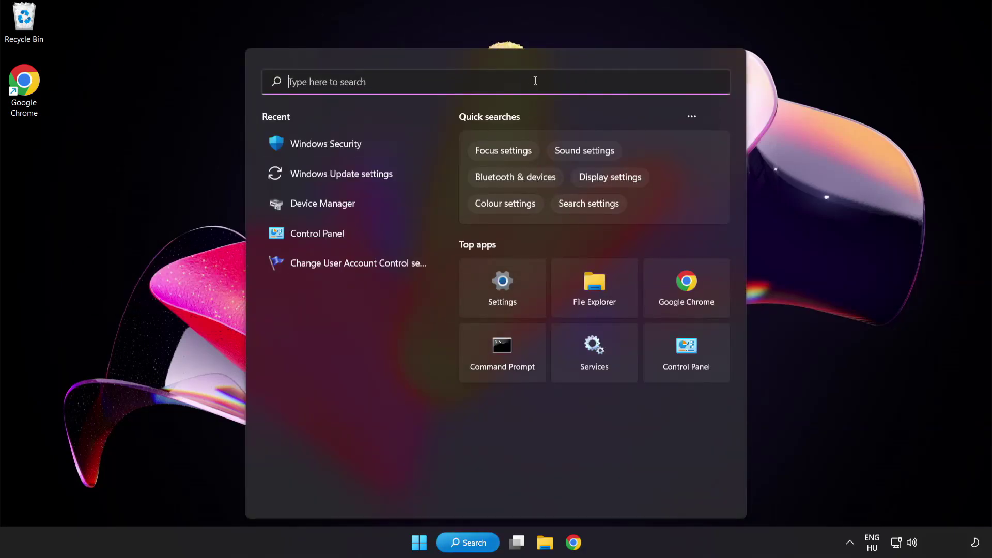
type("device manag")
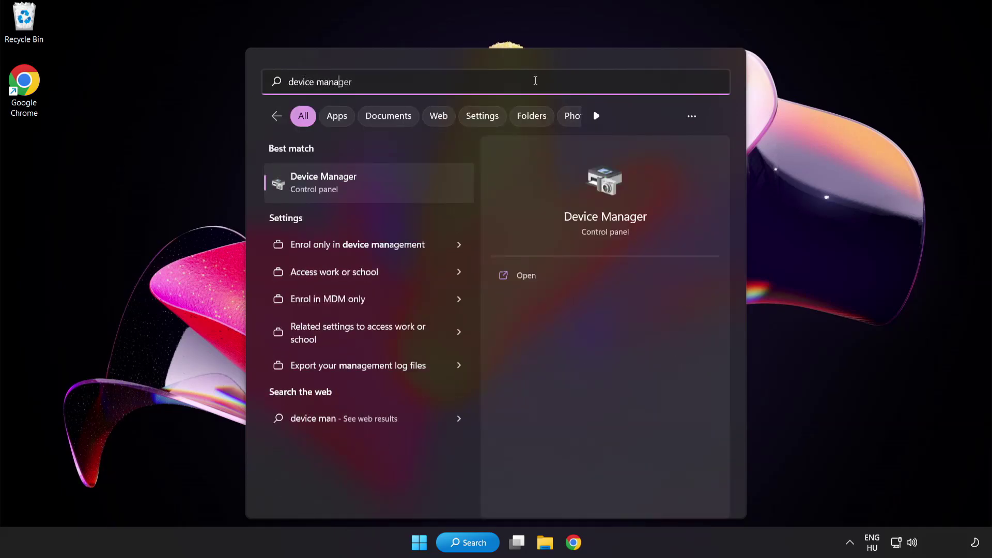
type("er")
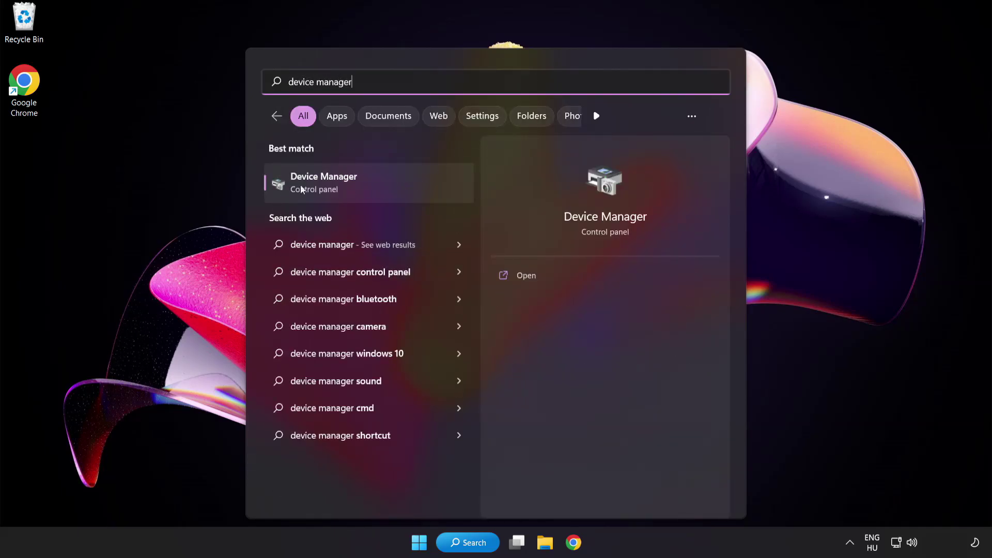
Step: Open Device Manager and expand Display adapters to select VMware SVGA 3D
left_click(397, 189)
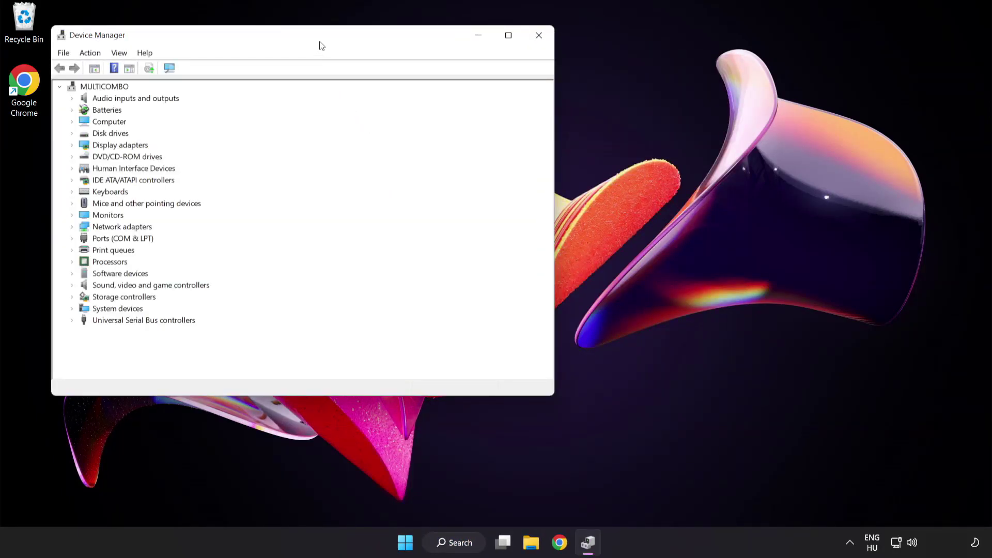
left_click_drag(320, 40, 487, 104)
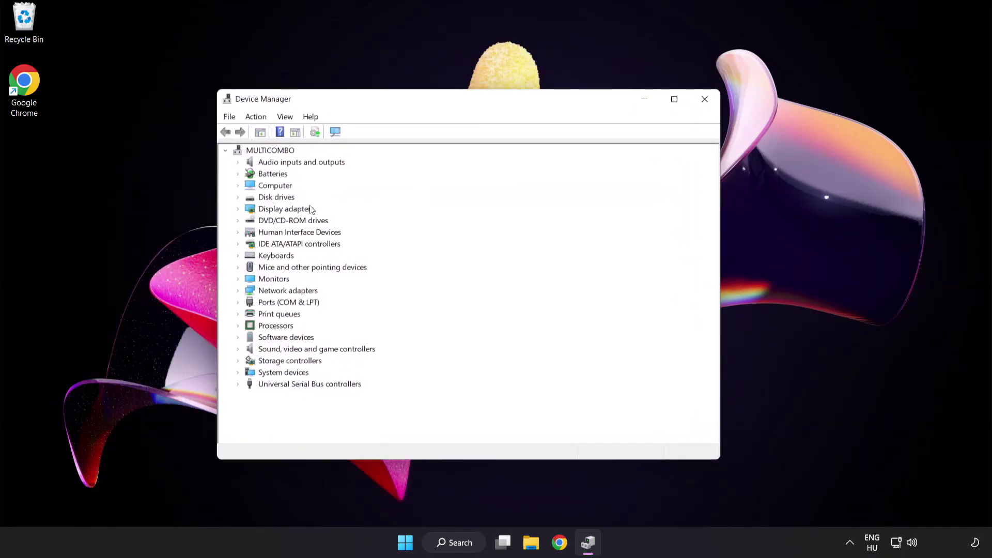
left_click(278, 210)
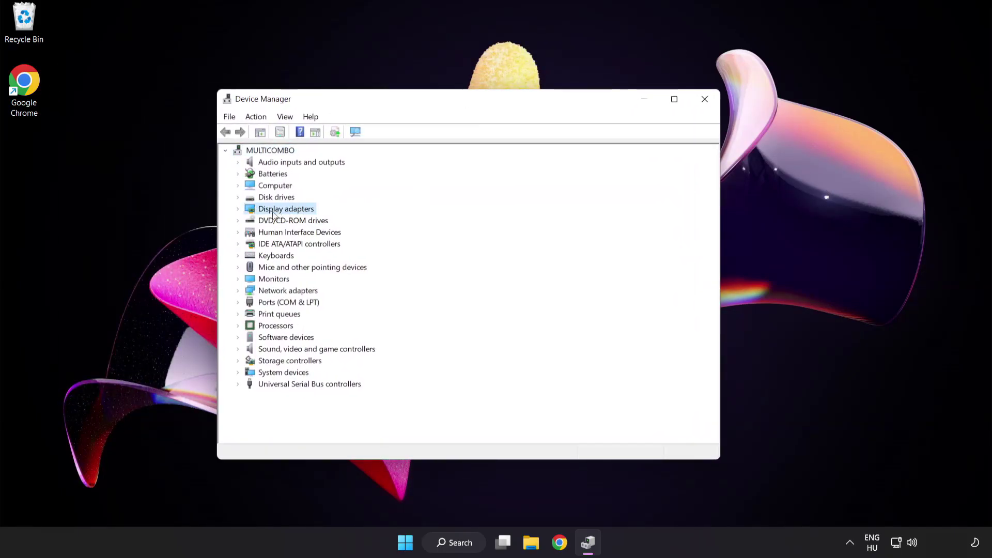
left_click(240, 212)
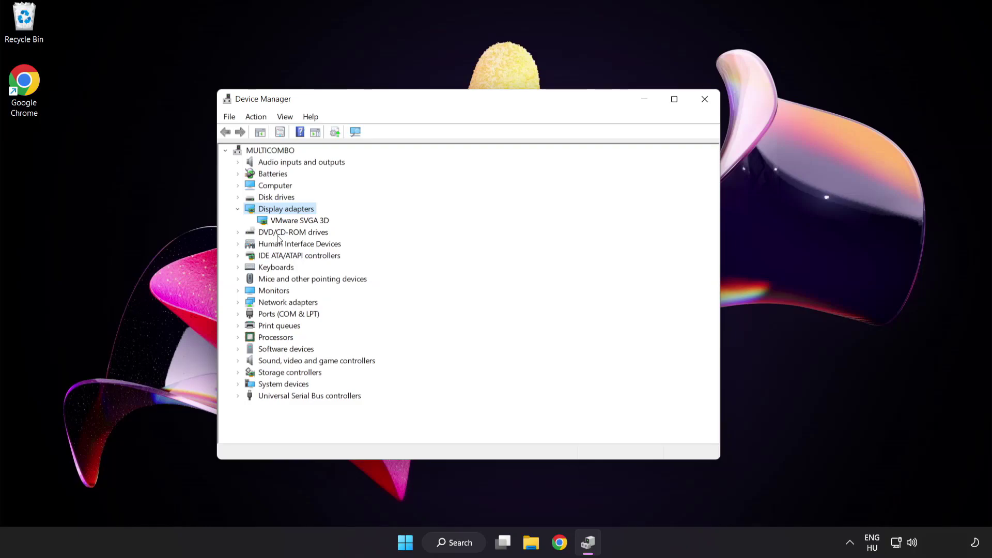
left_click(259, 216)
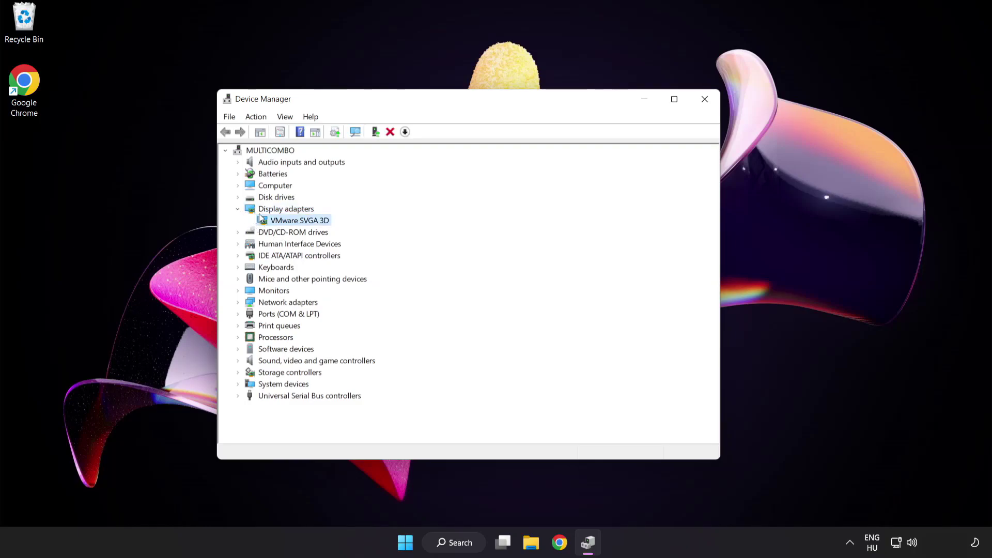
Step: Search automatically for a VMware SVGA 3D driver update and close the already-up-to-date result
right_click(291, 220)
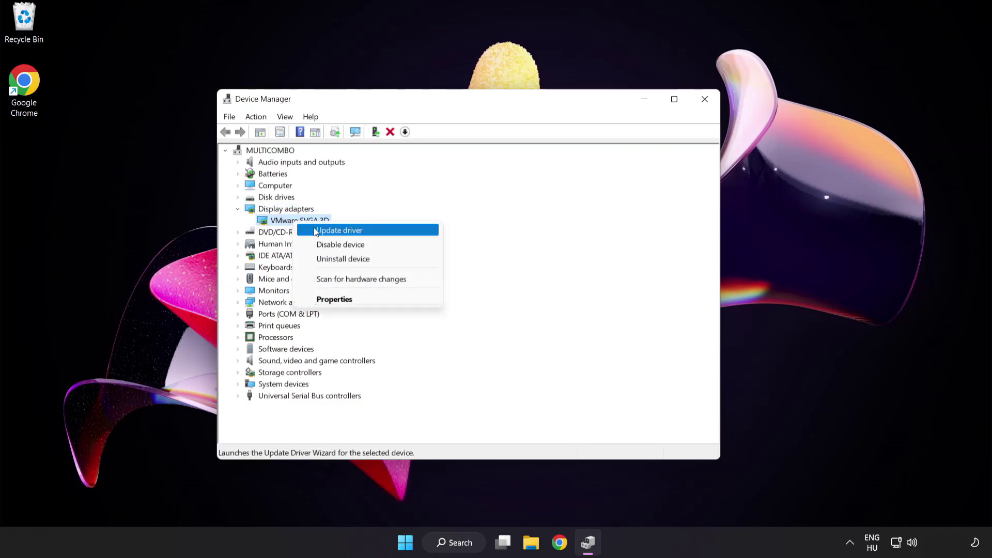
left_click(386, 232)
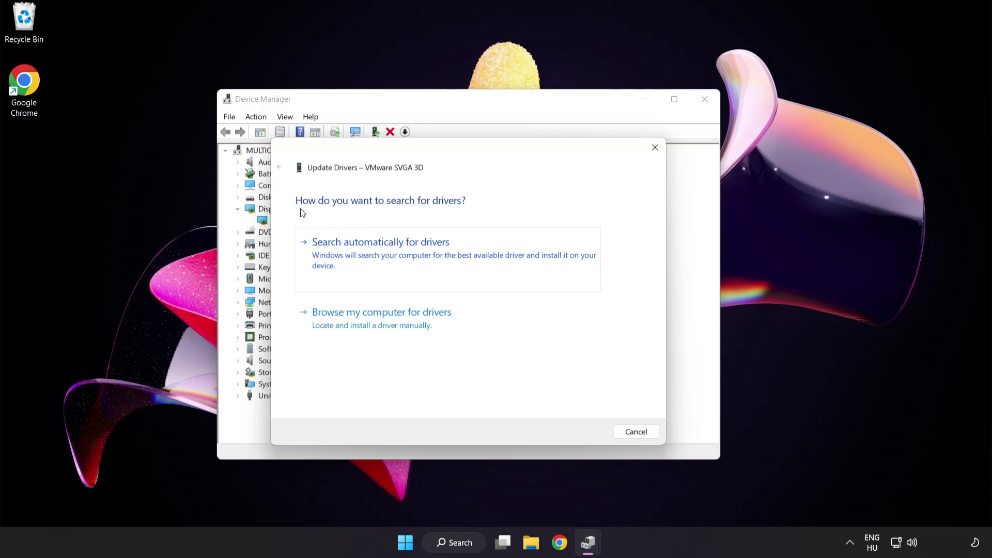
left_click(432, 255)
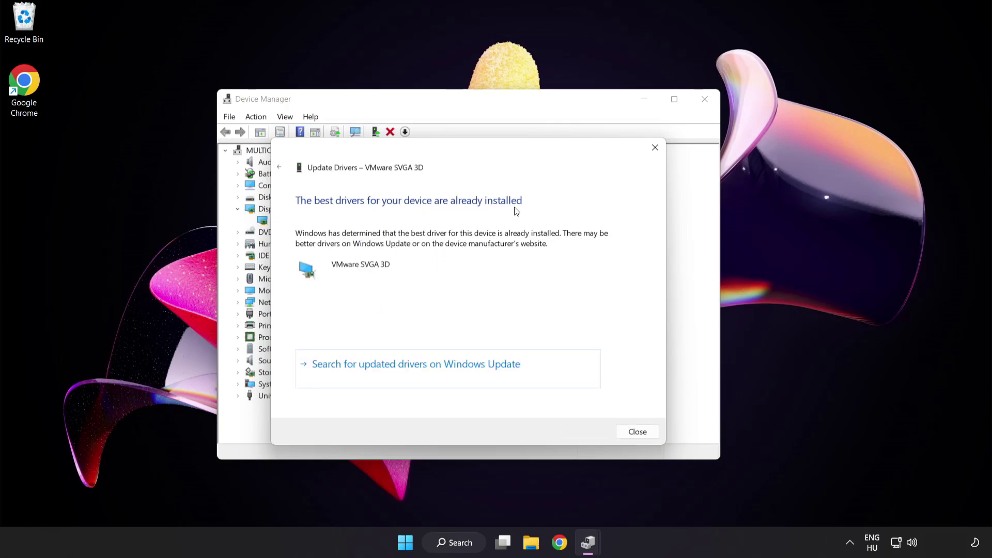
left_click(637, 432)
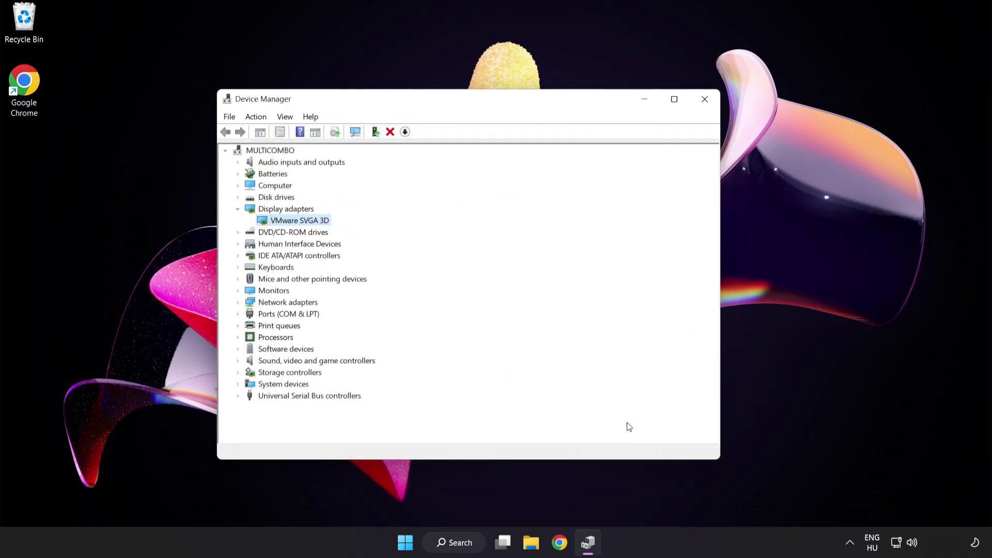
Step: Close Device Manager, search 'update' and run a Windows Update check, then close Settings
left_click(703, 100)
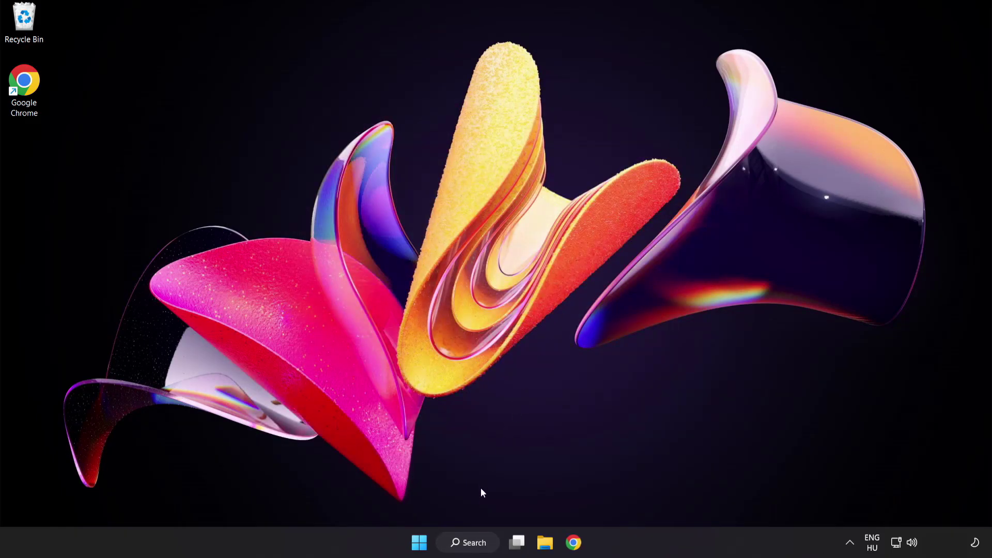
left_click(475, 546)
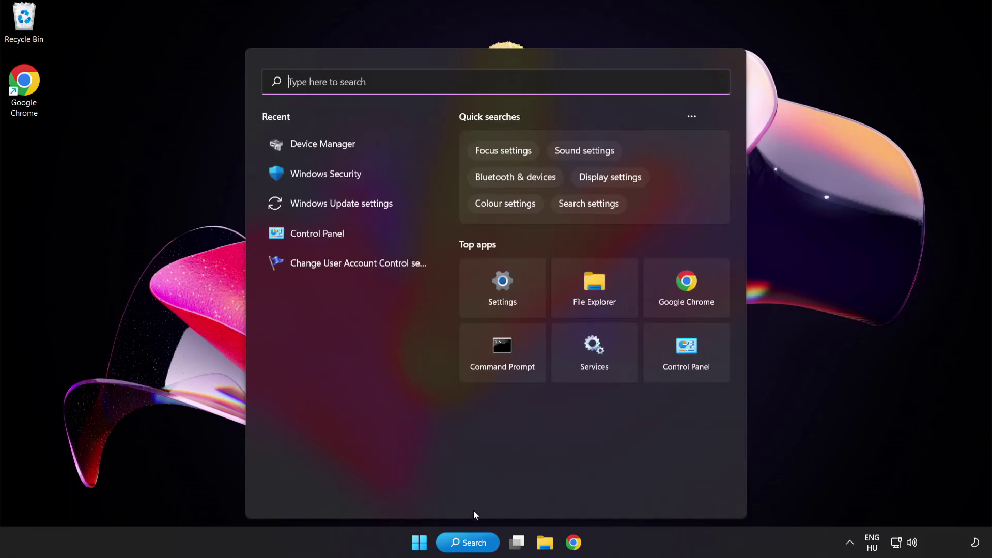
type("update")
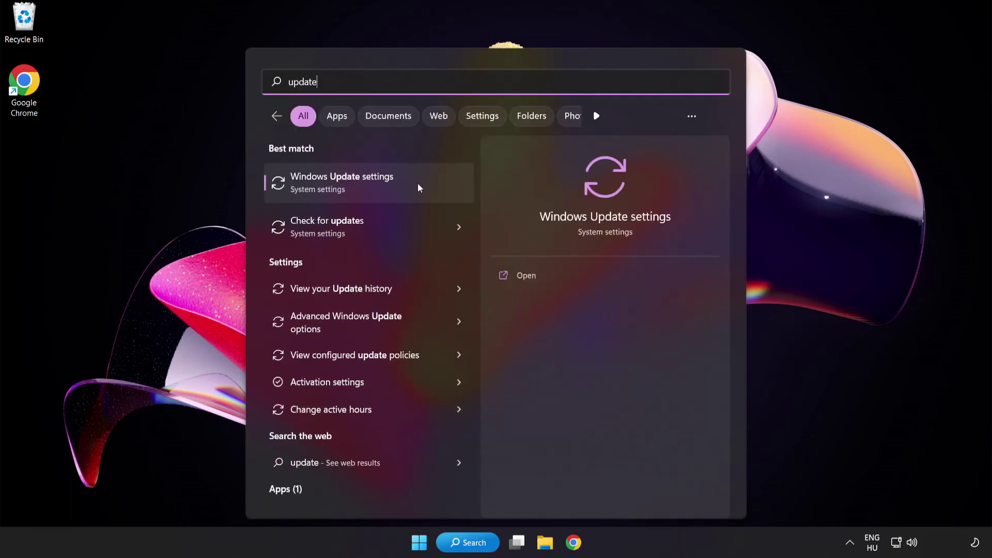
left_click(379, 188)
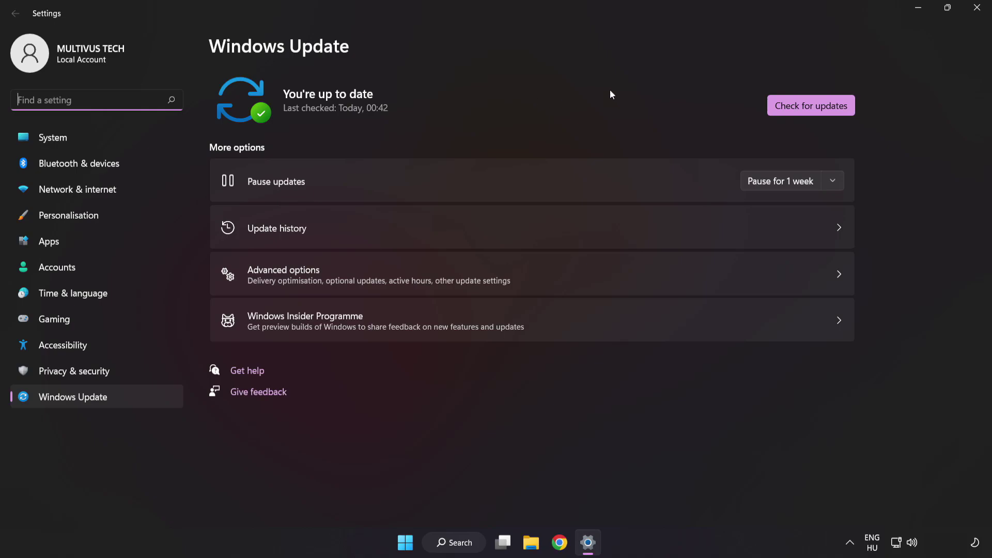
left_click(807, 110)
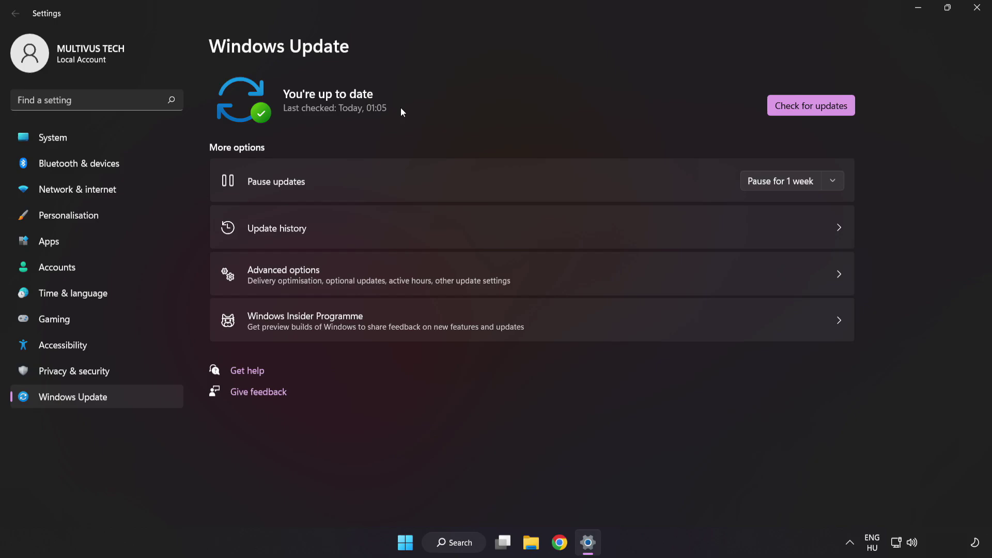
left_click(976, 14)
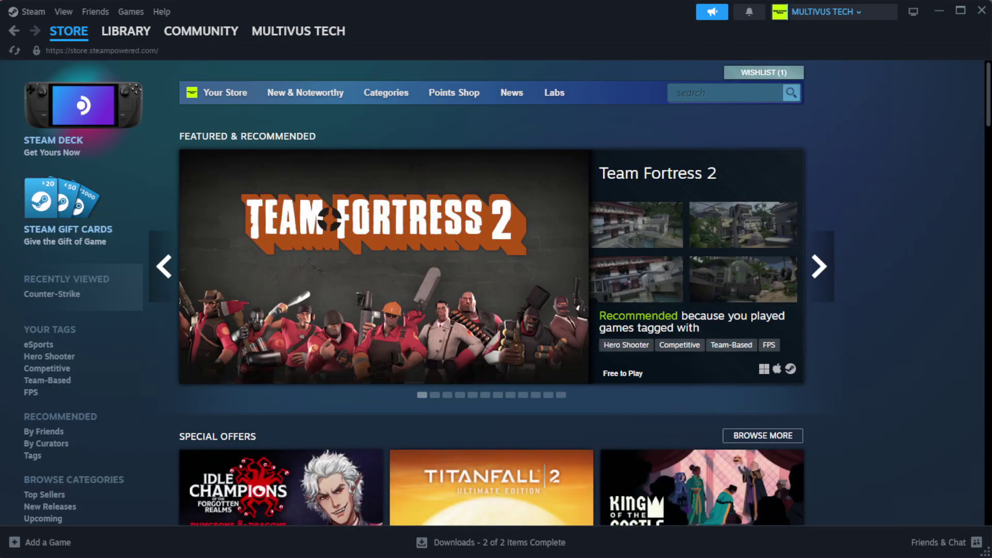
Step: Go to Steam's Library home and bring up YOUR NOT WORKING GAME's options under Favorites
mouse_move(126, 37)
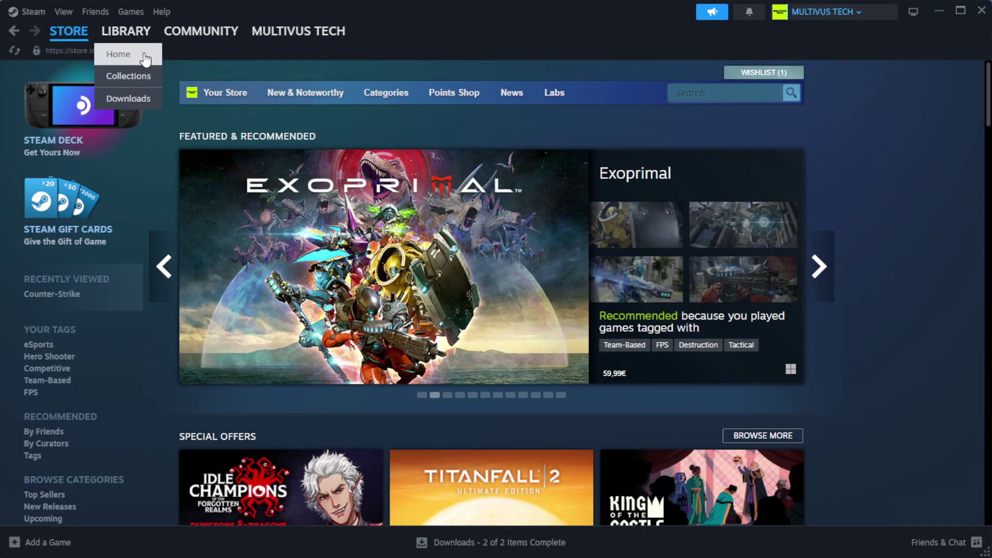
left_click(144, 52)
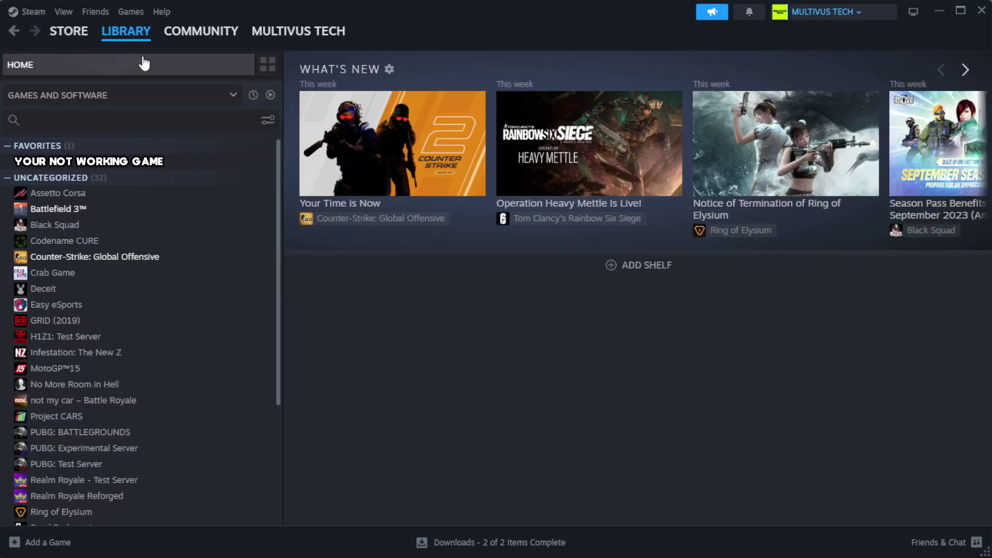
right_click(245, 164)
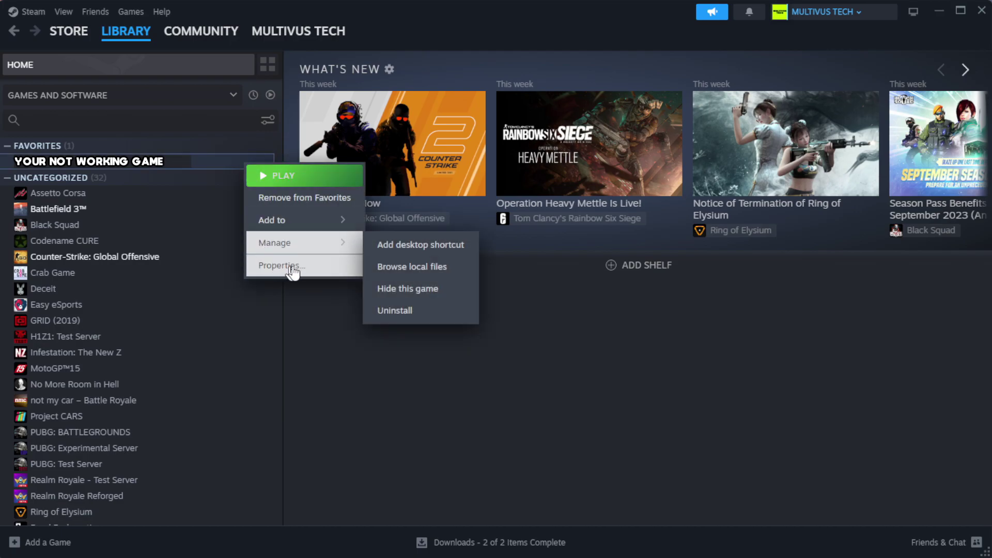
Step: Verify integrity of the game's files from Properties > Installed Files, validating all 1039 files
left_click(312, 274)
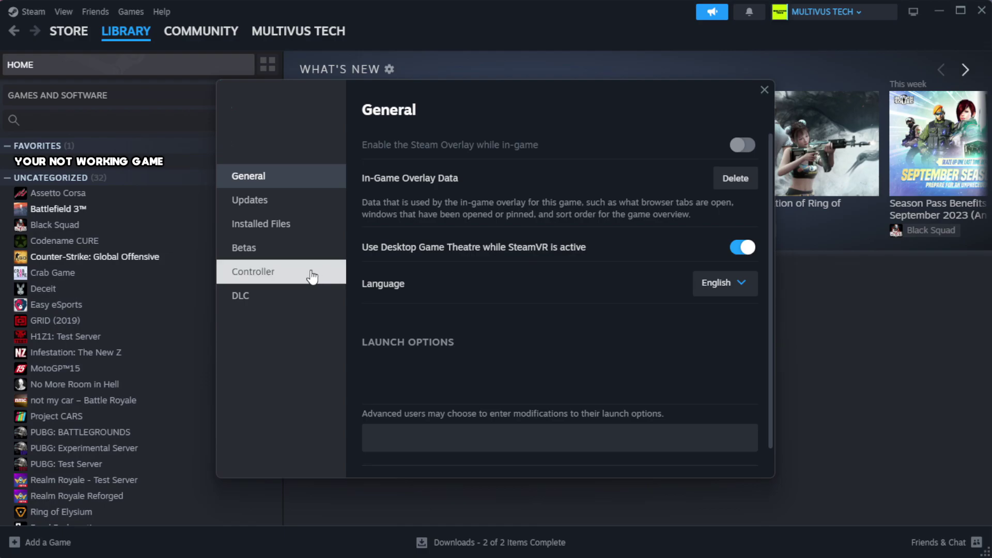
left_click(326, 235)
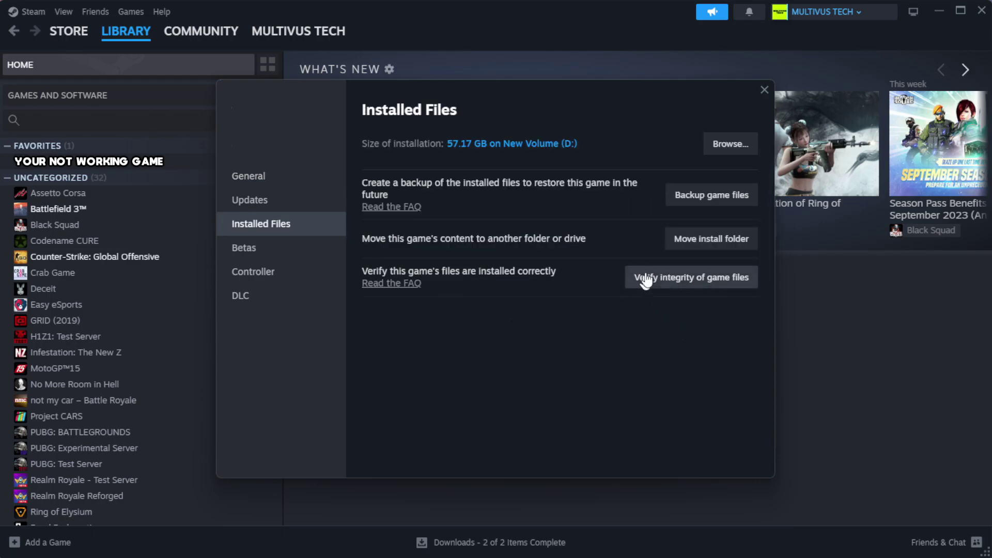
left_click(696, 284)
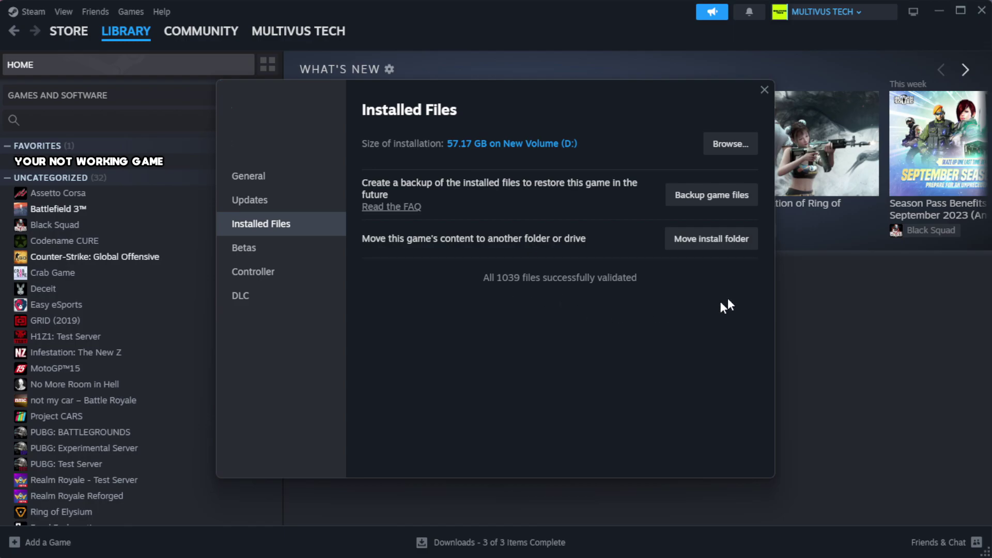
Step: Open the game's install folder and show the YOUR NOT WORKING GAME shortcut's Properties
left_click(729, 156)
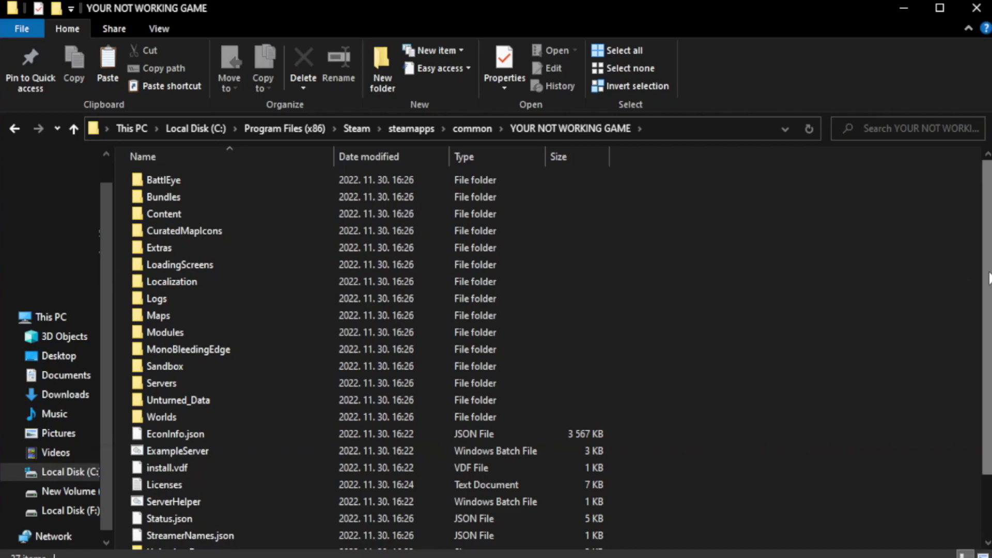
scroll(988, 370, "down", 2)
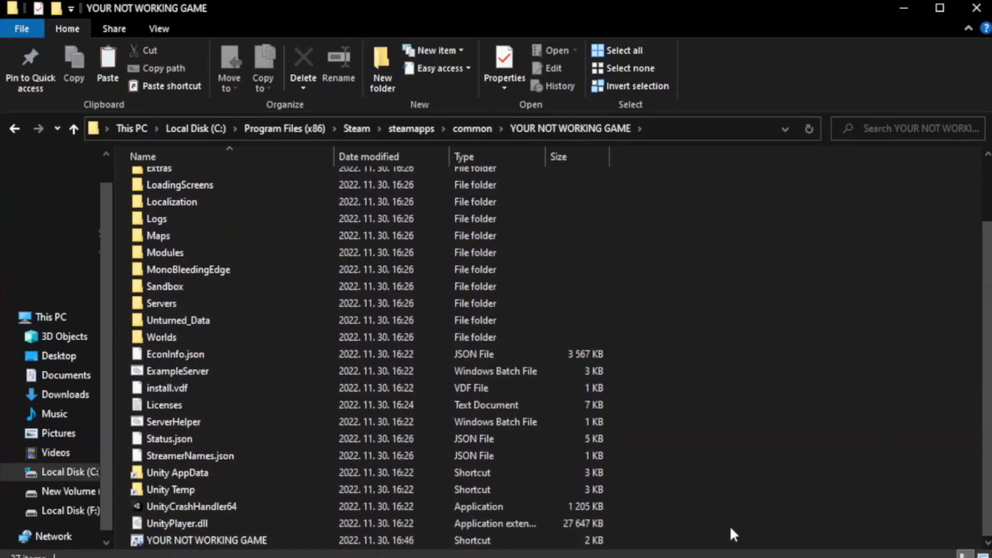
left_click(355, 540)
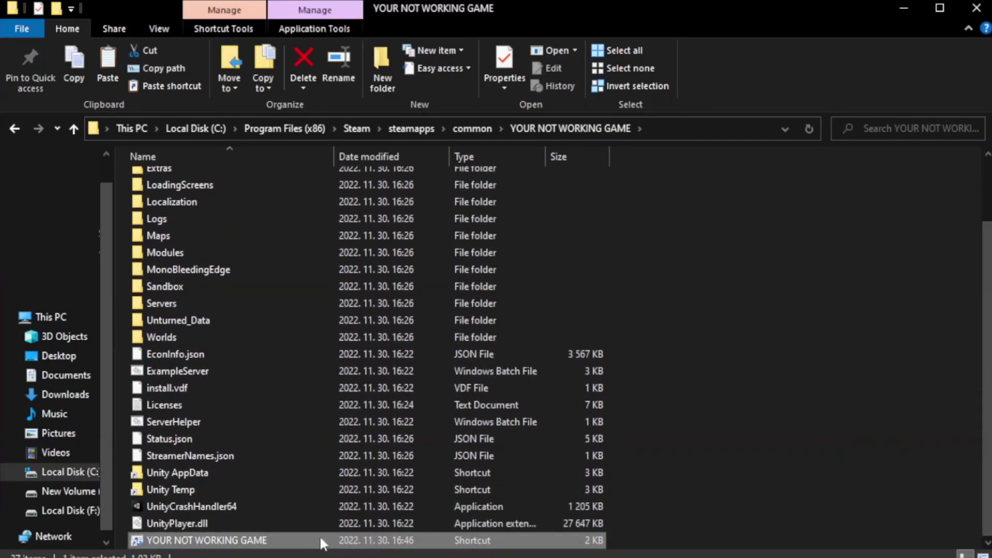
right_click(332, 542)
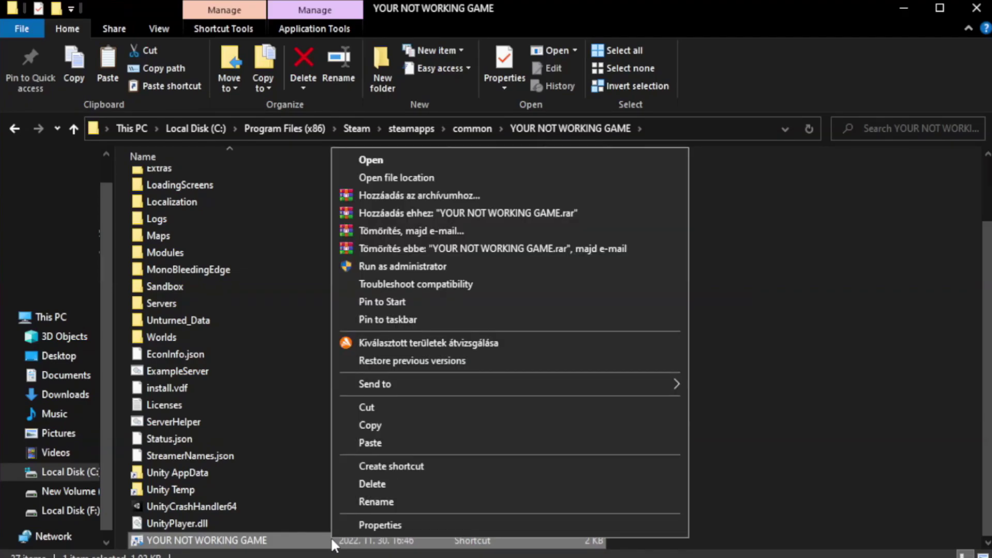
left_click(505, 521)
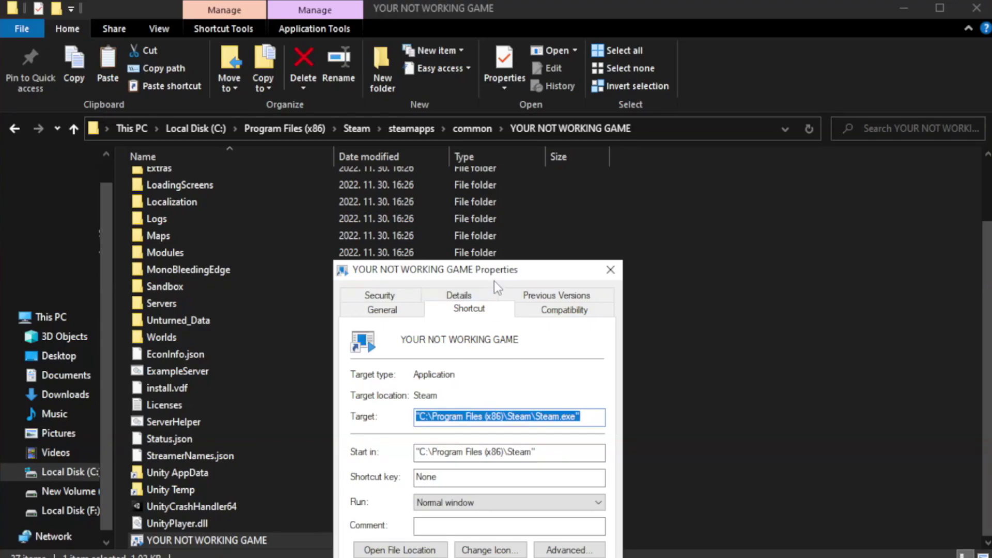
left_click_drag(494, 281, 498, 102)
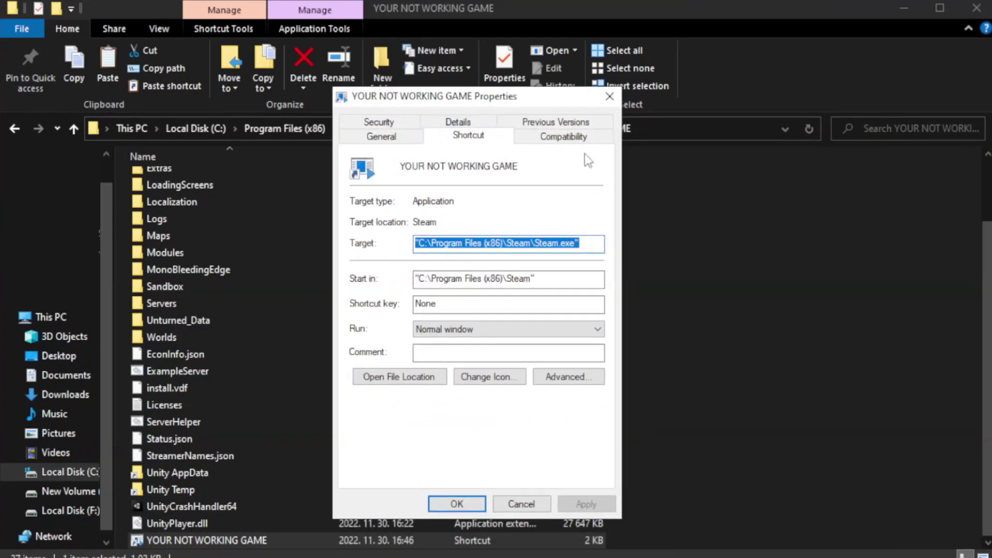
Step: Set the shortcut to Windows 8 compatibility mode, run as administrator, fullscreen optimizations disabled, and apply
left_click(560, 138)
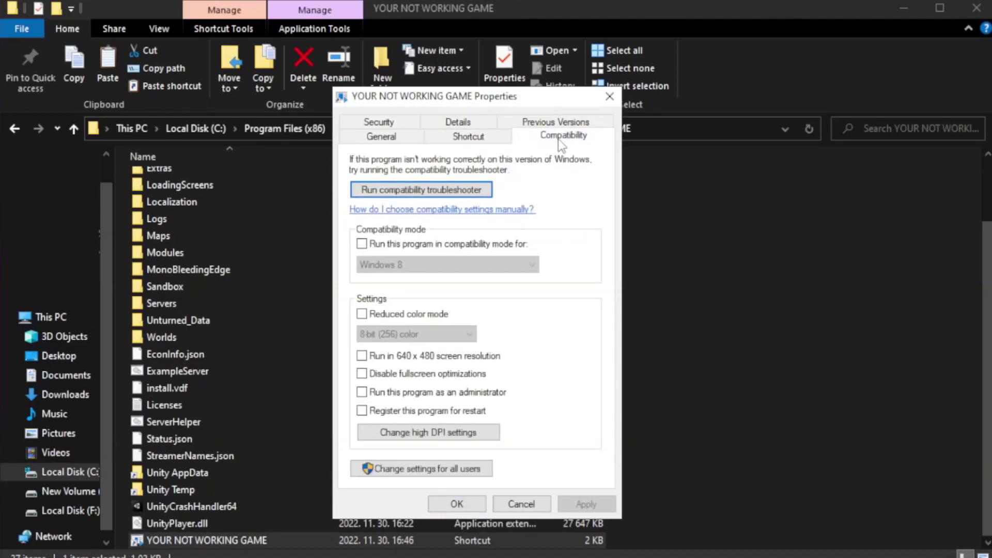
left_click(397, 248)
left_click(445, 266)
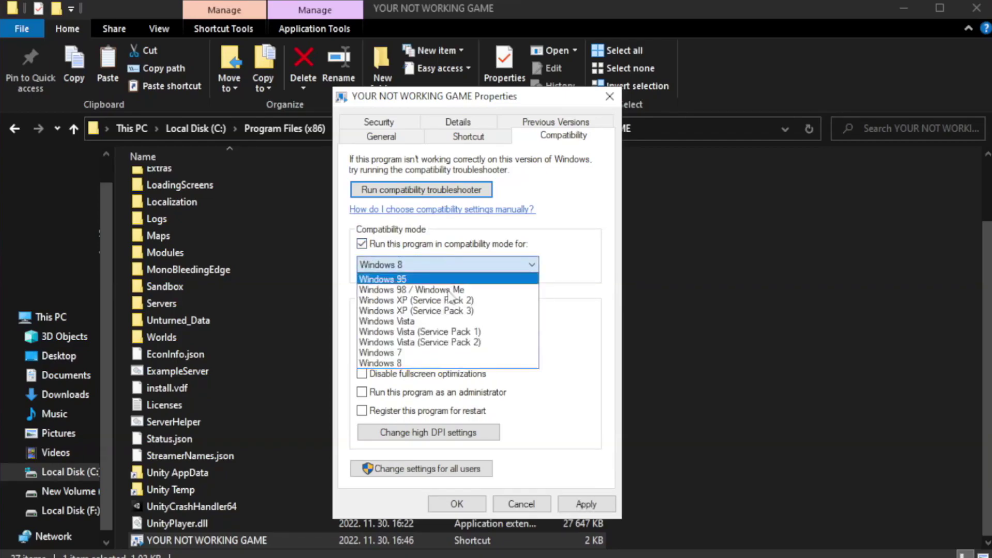
left_click(421, 363)
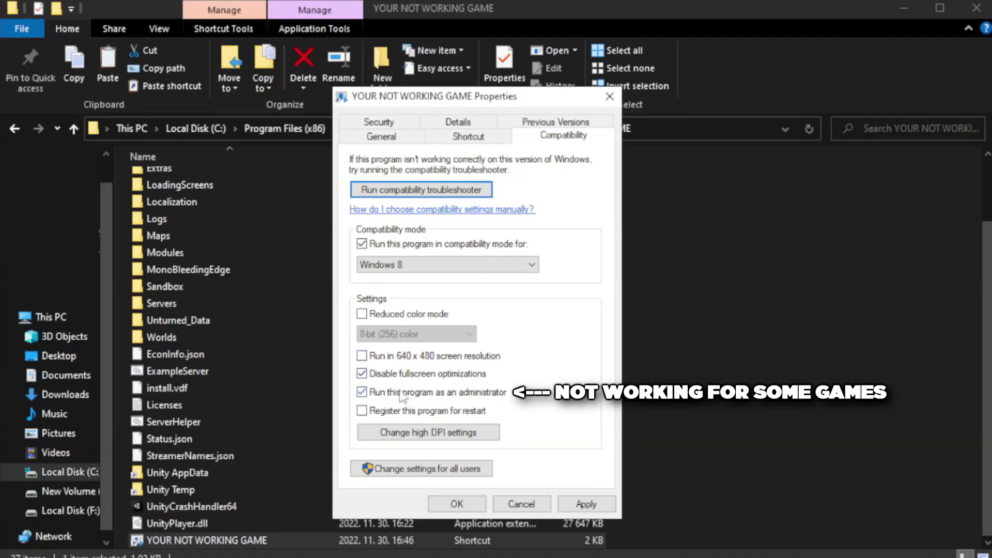
left_click(593, 506)
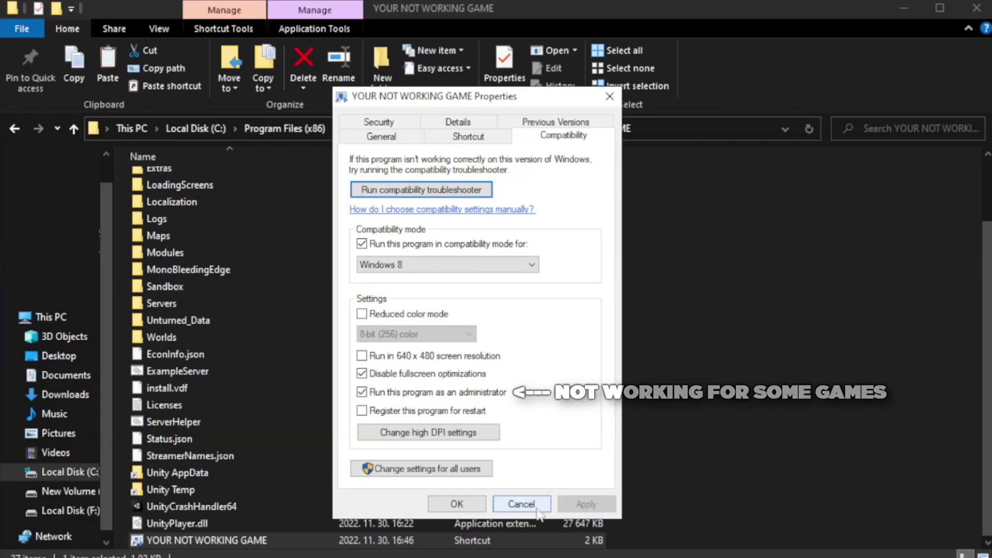
left_click(456, 506)
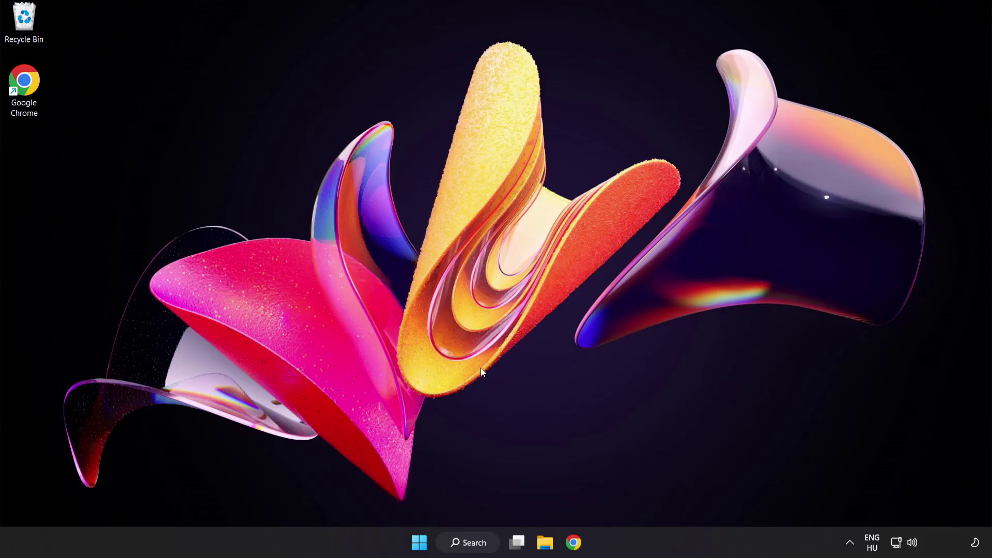
Step: Open the Win+X quick-access menu from the Start button
right_click(423, 546)
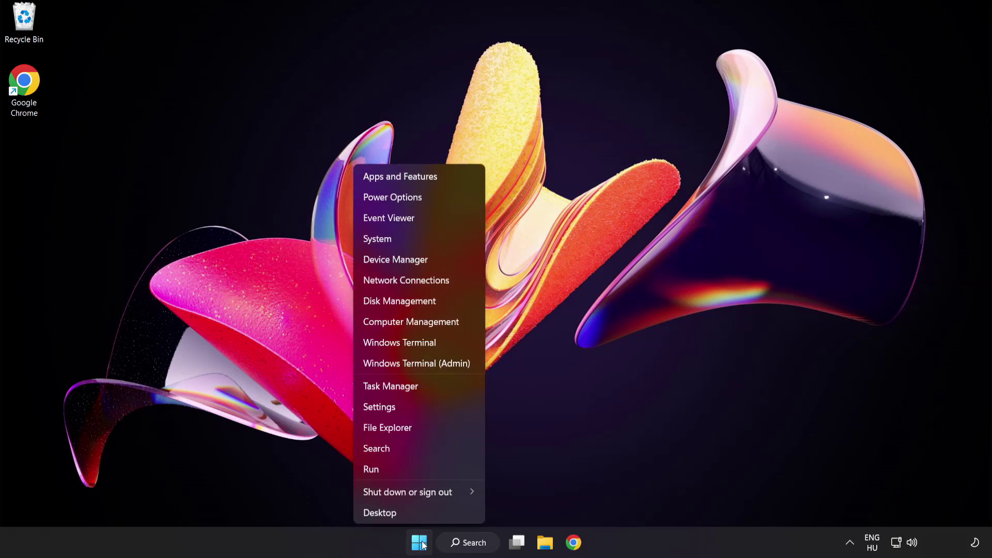
Step: In Task Manager's Startup apps, disable Cortana, Phone Link, Terminal and Windows Security notification icon
left_click(429, 388)
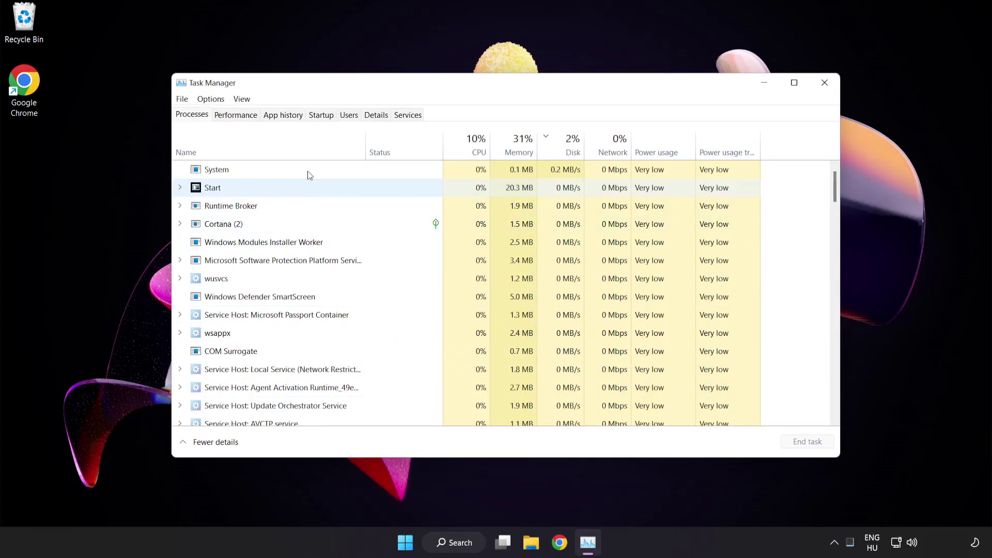
left_click(327, 116)
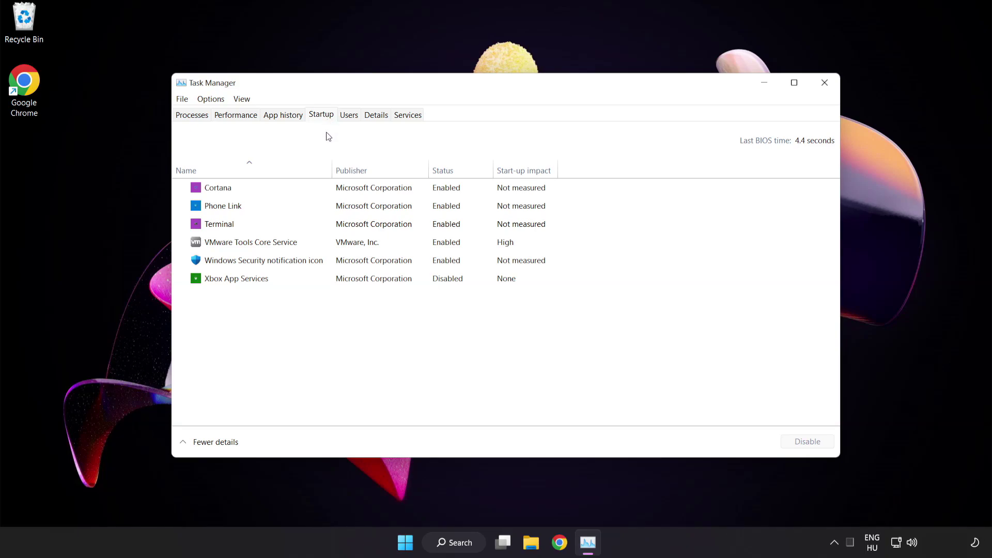
left_click(329, 193)
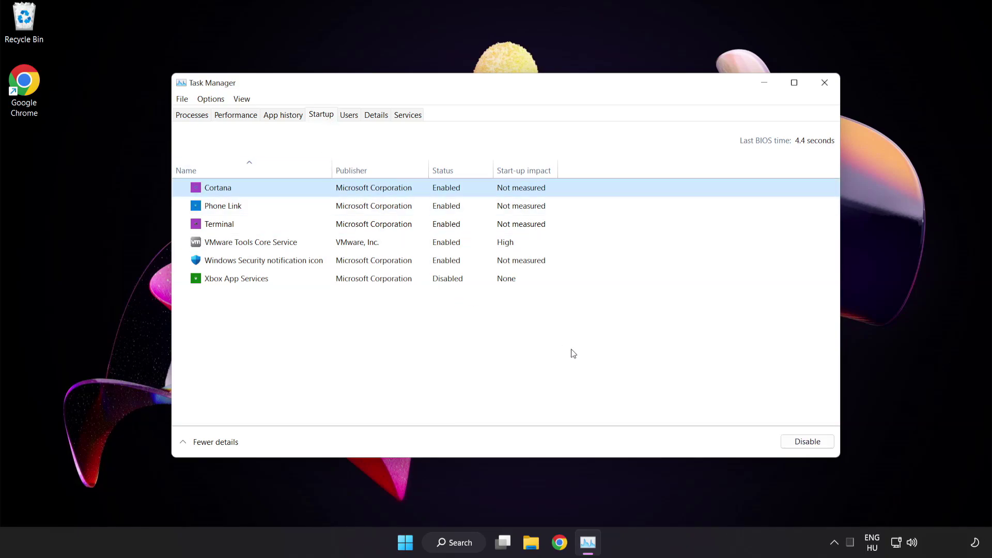
left_click(808, 445)
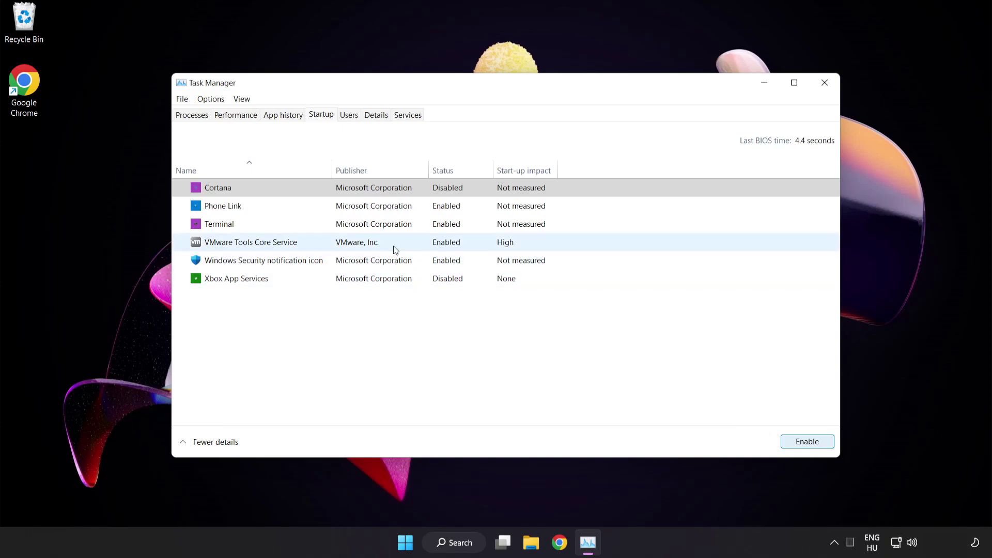
left_click(307, 204)
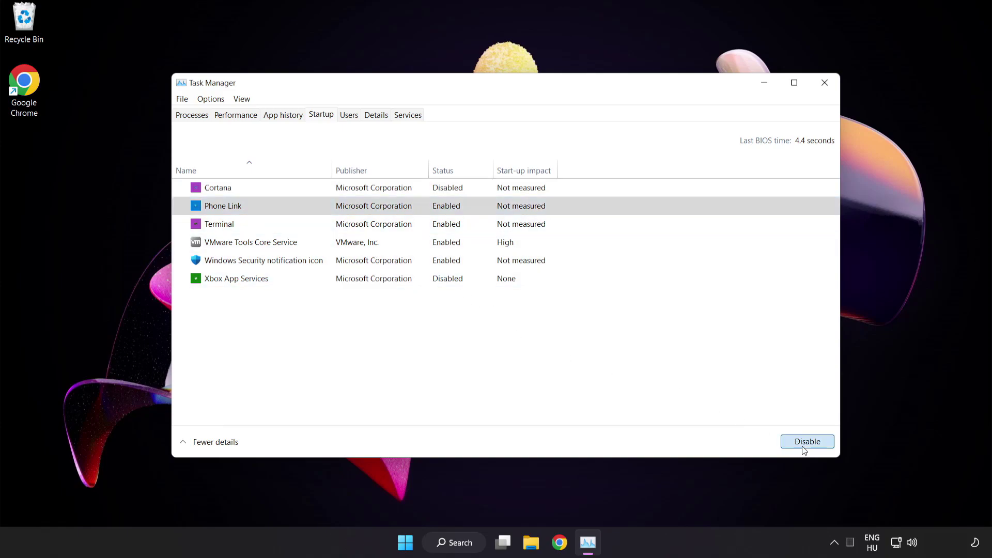
left_click(803, 448)
left_click(314, 225)
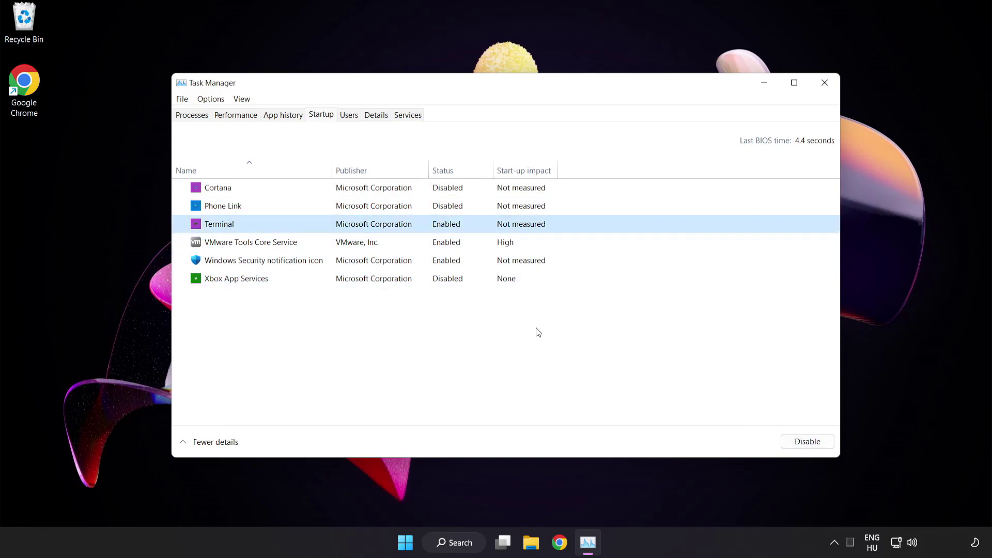
left_click(794, 441)
left_click(334, 260)
left_click(800, 443)
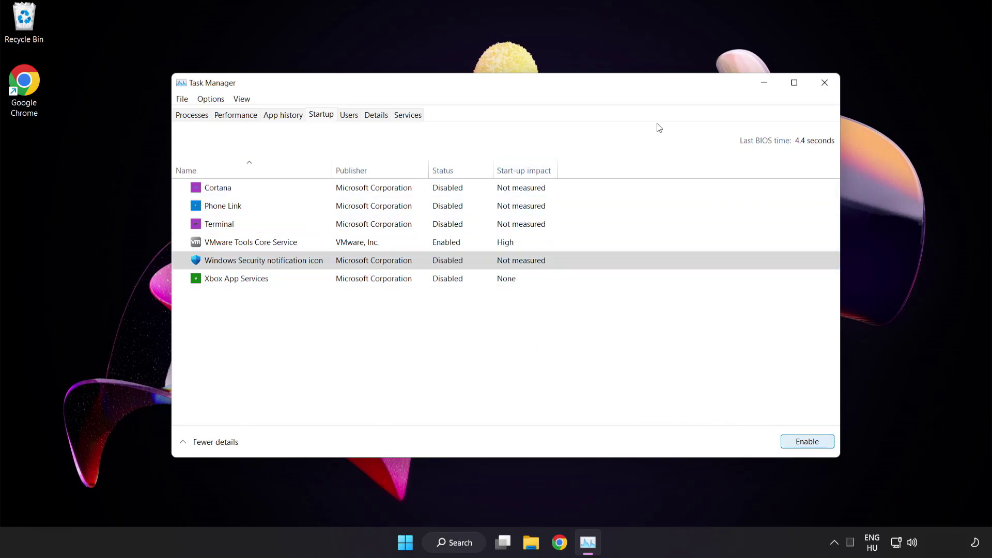
left_click(825, 87)
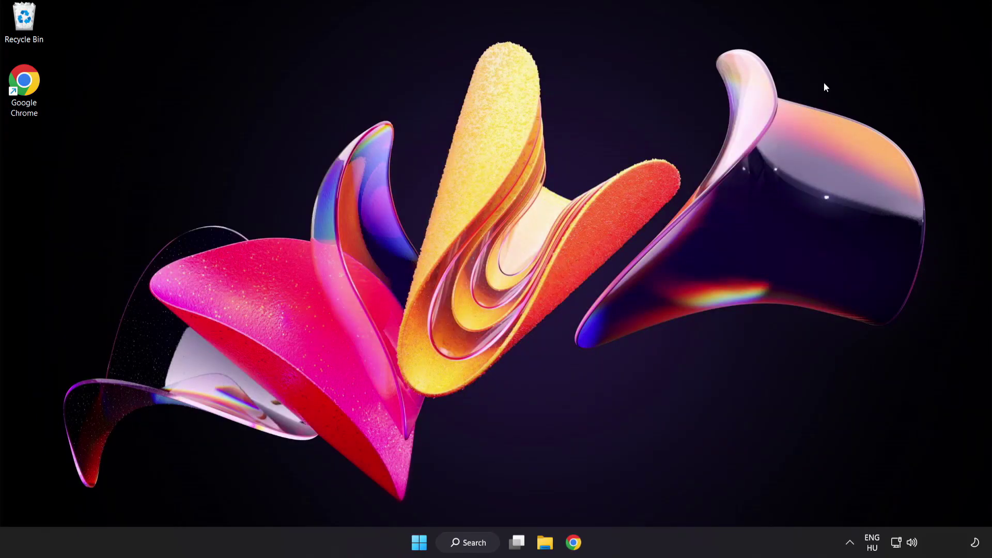
Step: Download the DirectX End-User Runtime Web Installer in Chrome and run dxwebsetup (1).exe
left_click(573, 542)
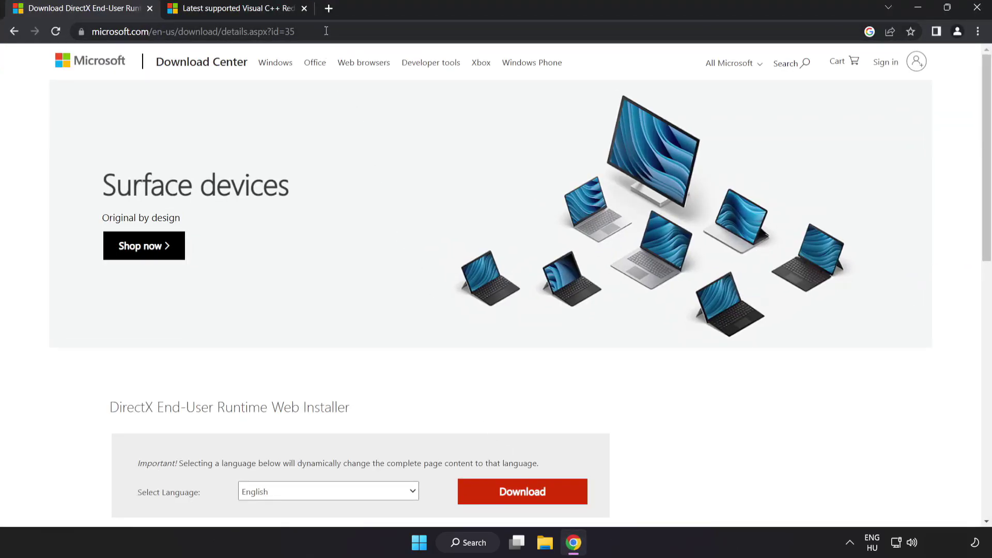
left_click(400, 28)
left_click(400, 28)
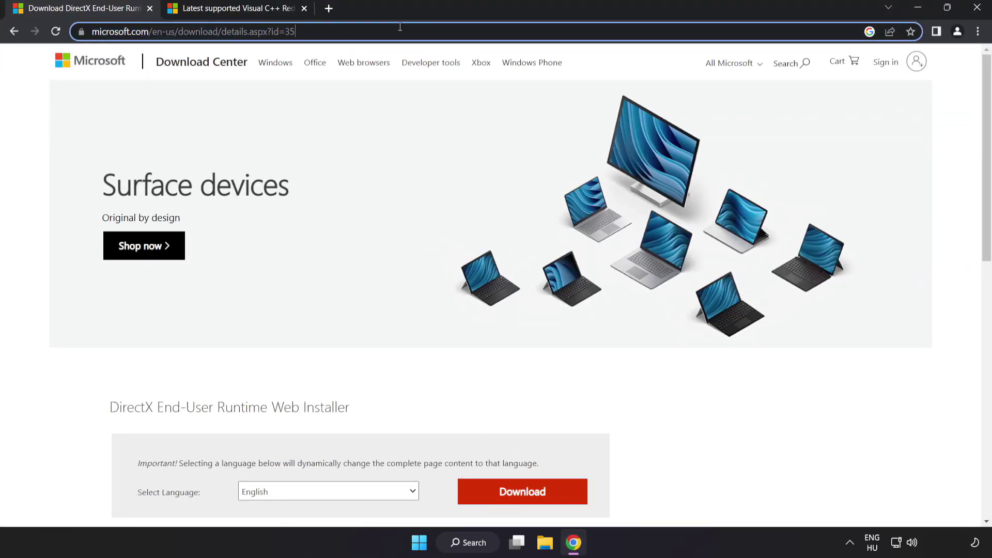
left_click(693, 421)
scroll(567, 332, "down", 3)
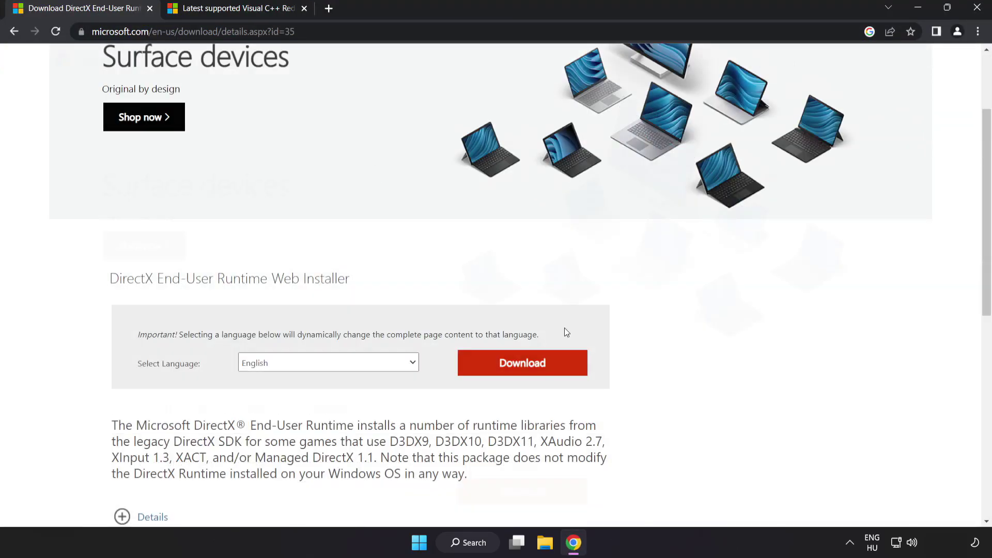
left_click(535, 373)
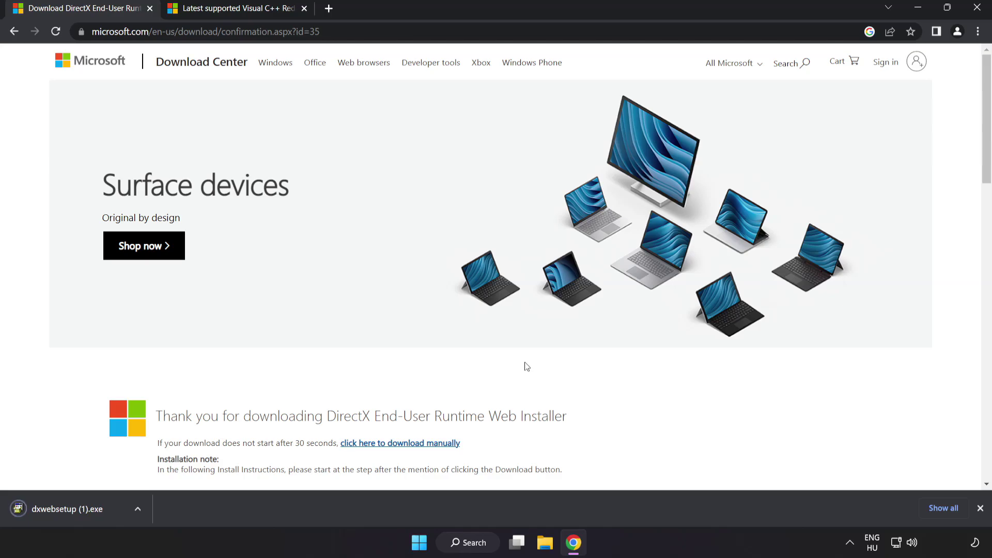
left_click(83, 510)
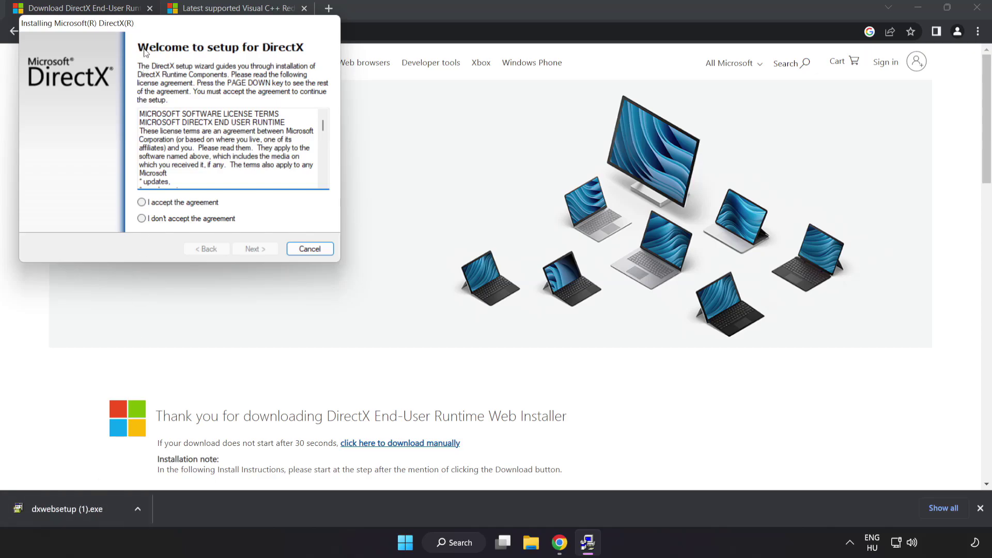
Step: Accept the DirectX licence, decline the Bing Bar, install, and close the completed setup
left_click_drag(150, 26, 454, 131)
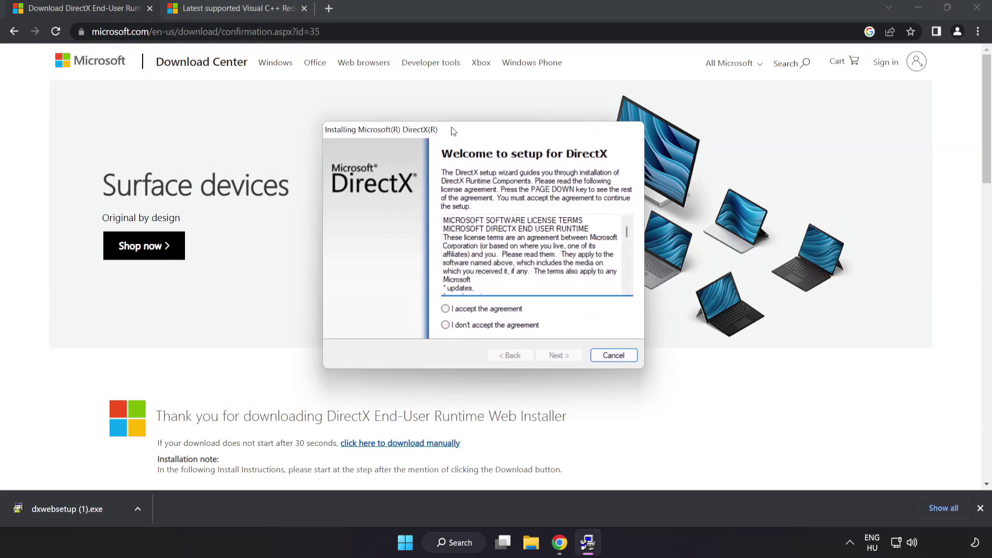
left_click_drag(628, 239, 634, 292)
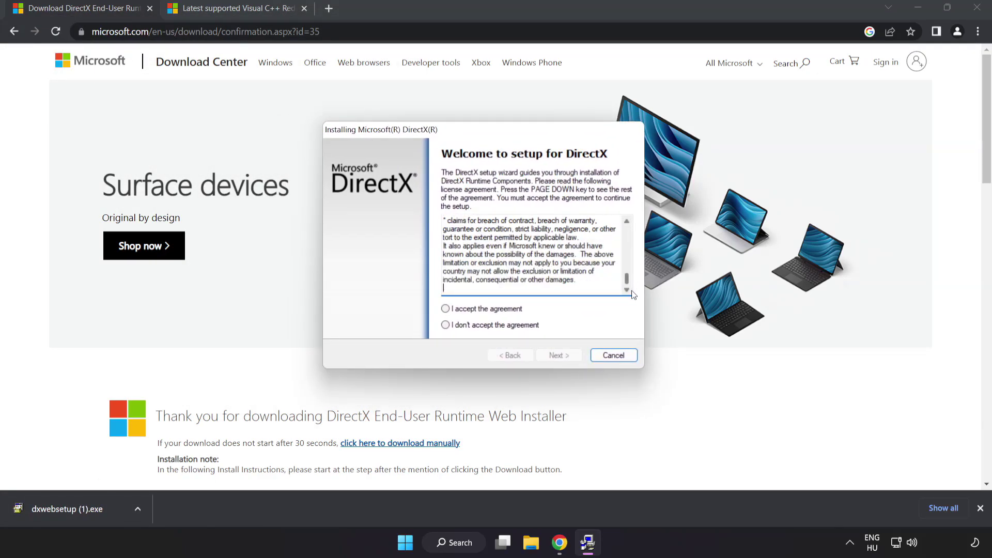
left_click(463, 311)
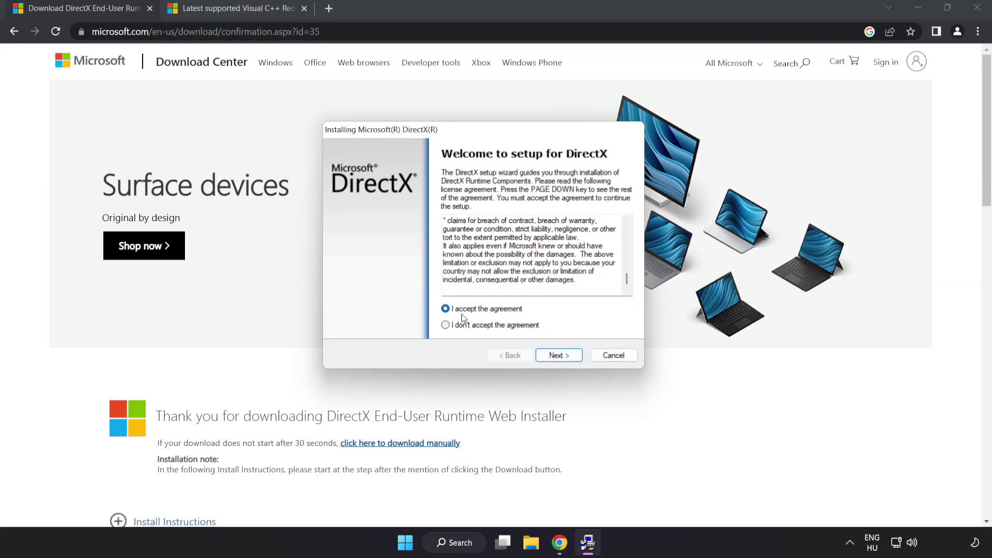
left_click(560, 358)
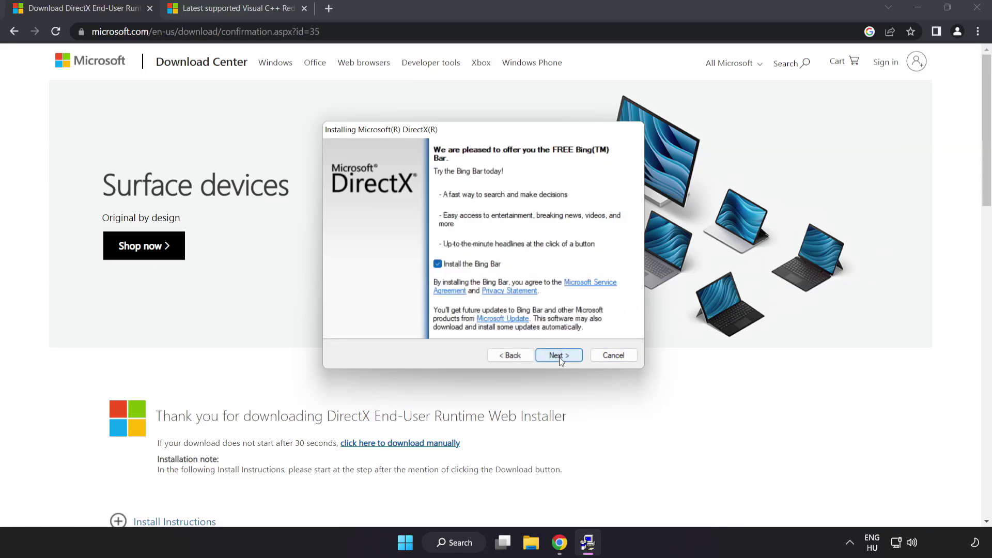
left_click(439, 265)
left_click(562, 356)
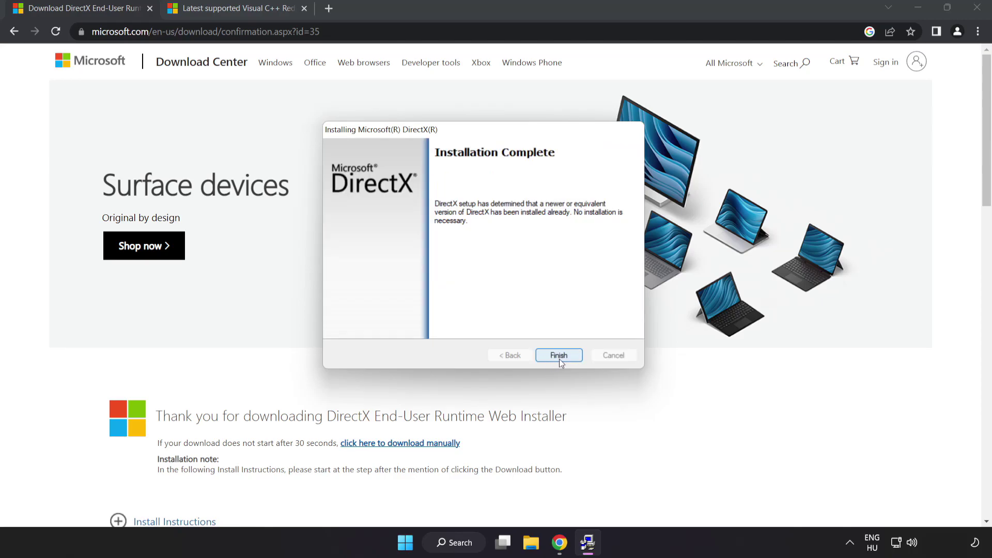
left_click(559, 356)
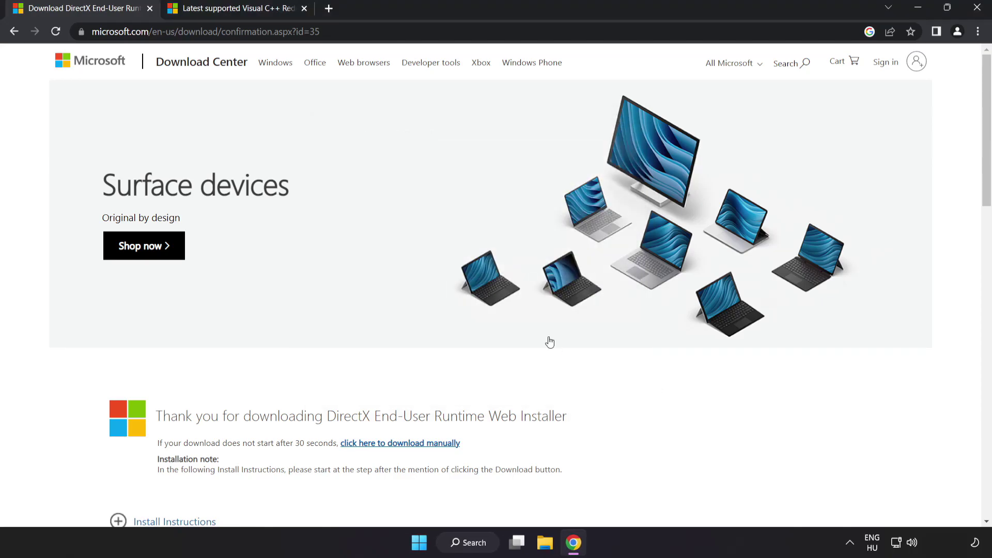
Step: Close the DirectX tab and scroll to the Visual C++ redistributable download table
left_click(150, 8)
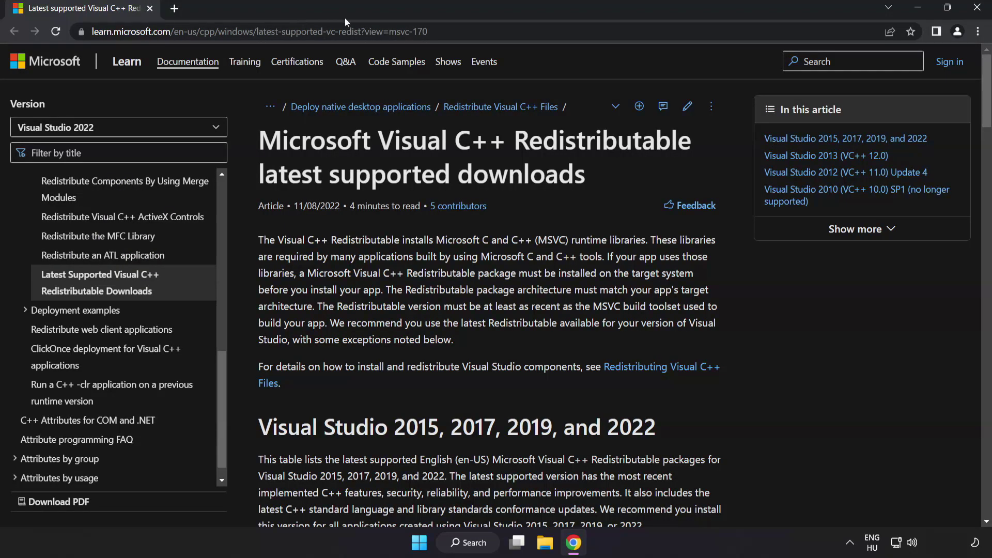
left_click(586, 32)
left_click(586, 34)
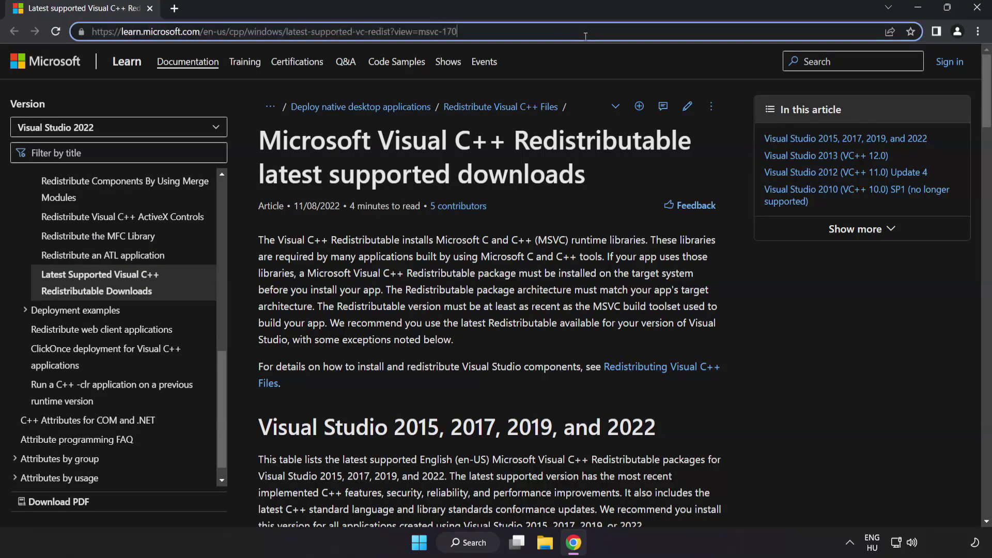
left_click(496, 153)
left_click_drag(981, 108, 981, 147)
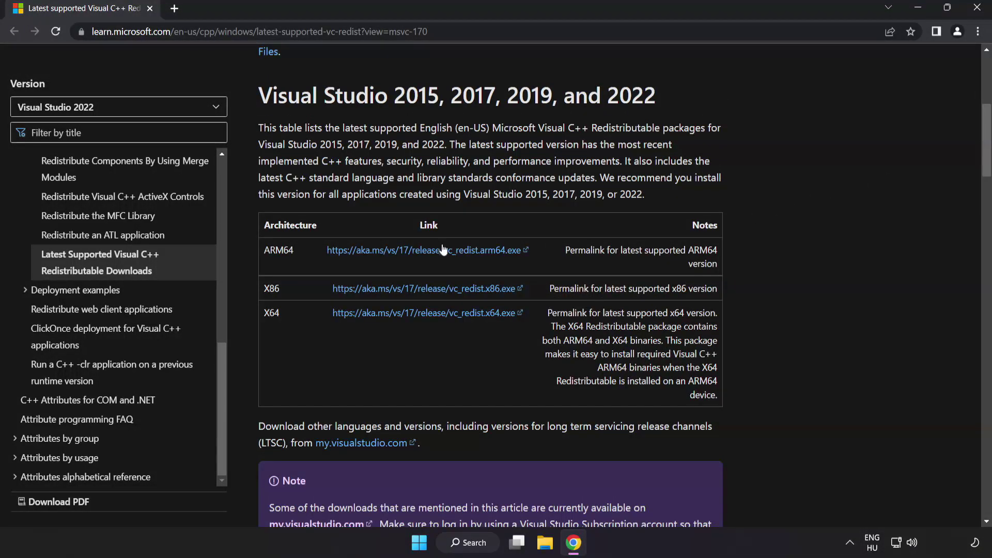
Step: Download the ARM64, X86 and X64 VC_redist installers from the table
left_click(411, 252)
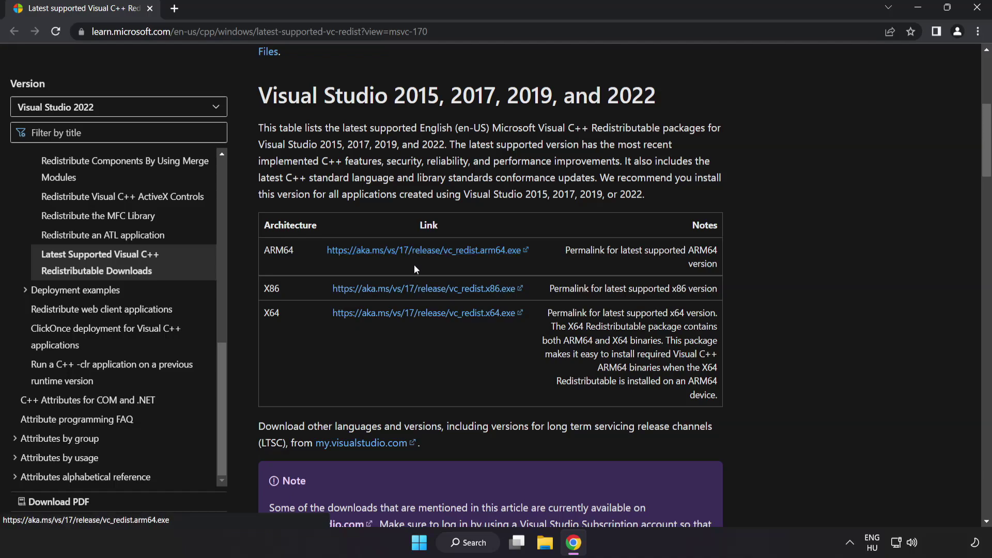
left_click(424, 288)
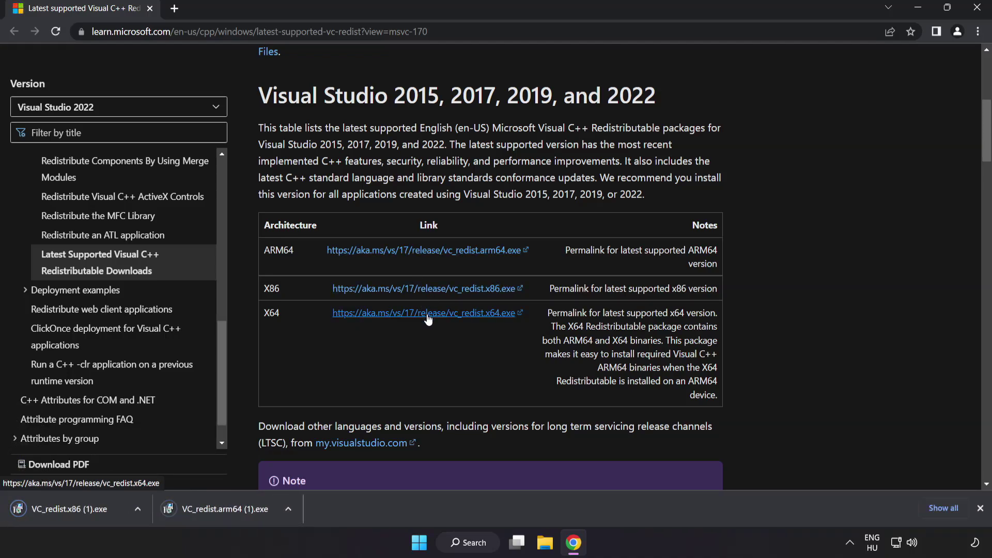
left_click(427, 316)
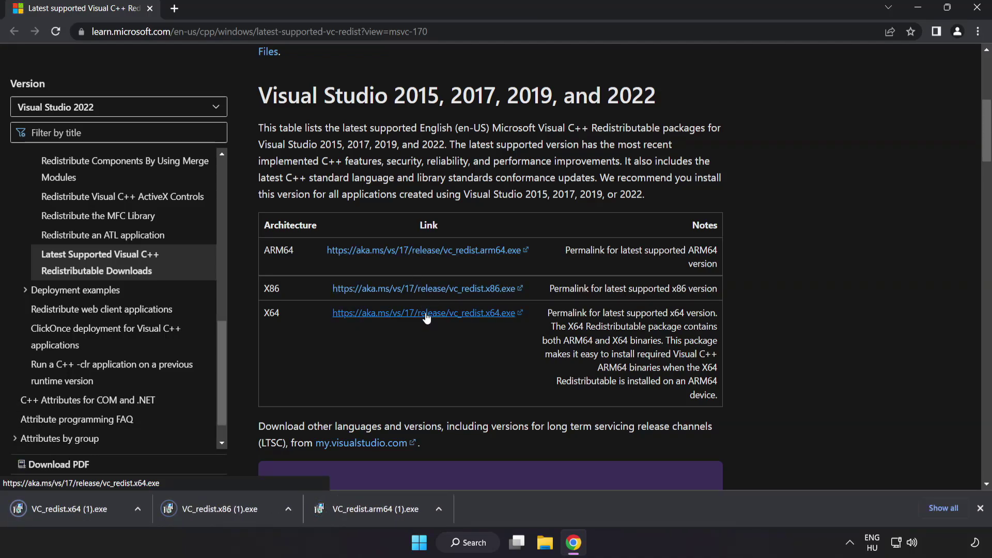
Step: Run the ARM64 redistributable installer, accept the licence, and dismiss its unsupported failure
left_click(374, 510)
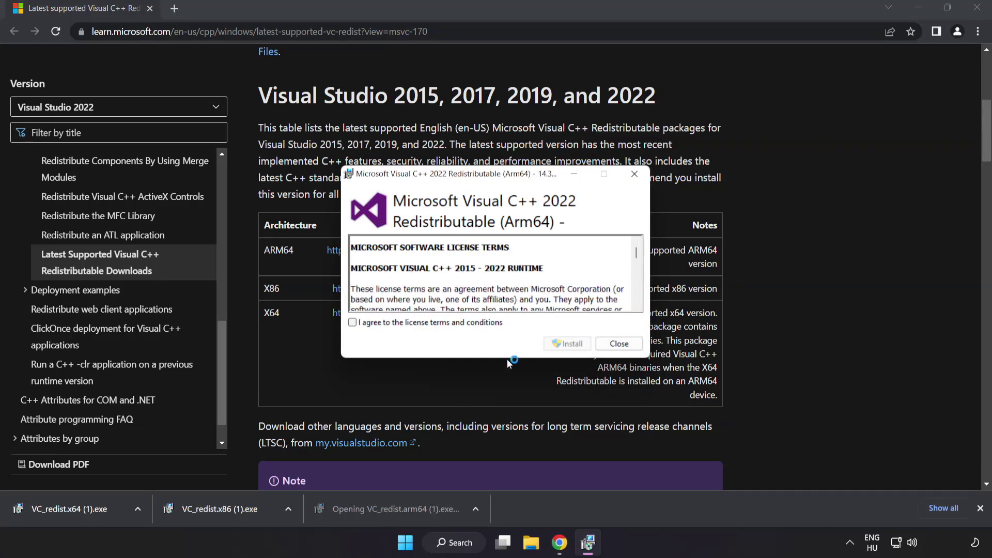
left_click_drag(636, 254, 636, 299)
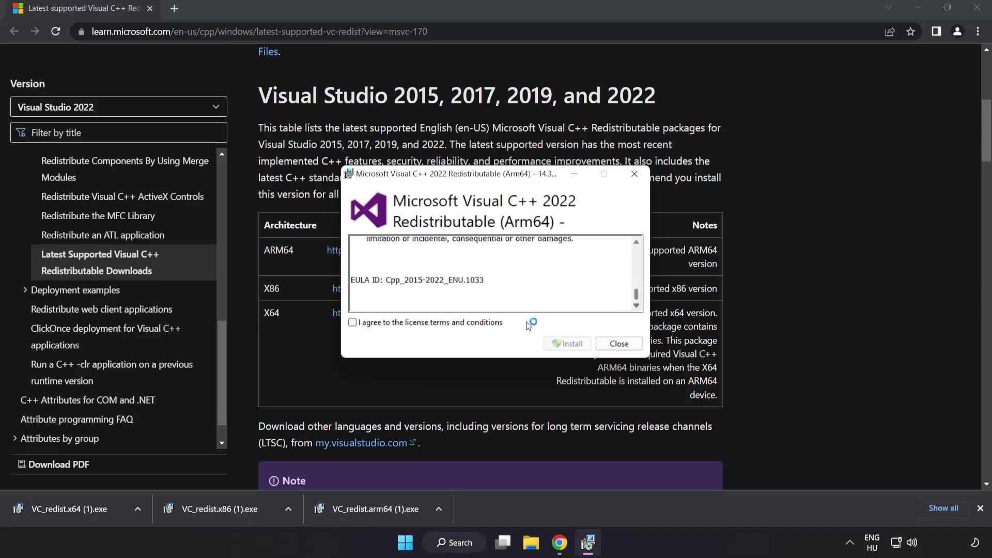
left_click(353, 323)
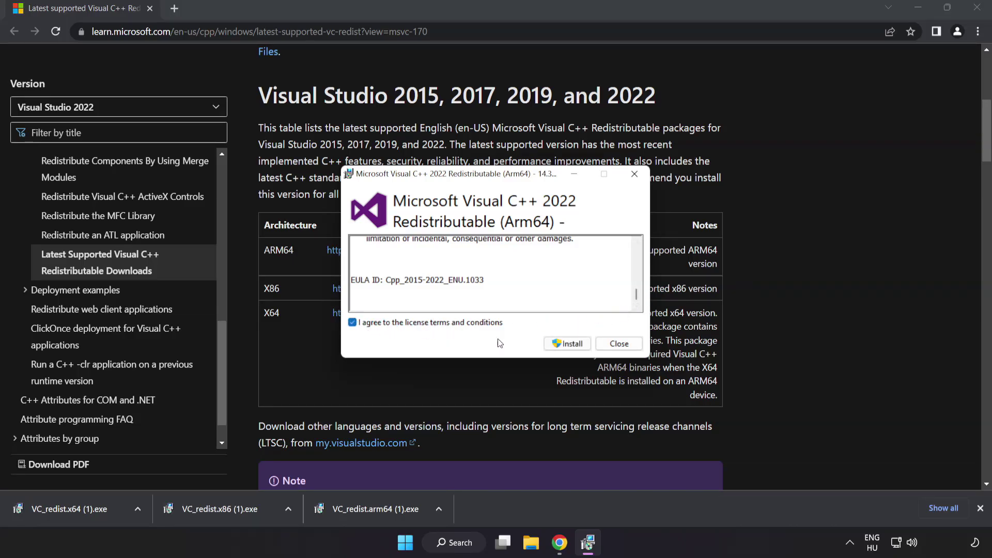
left_click(565, 344)
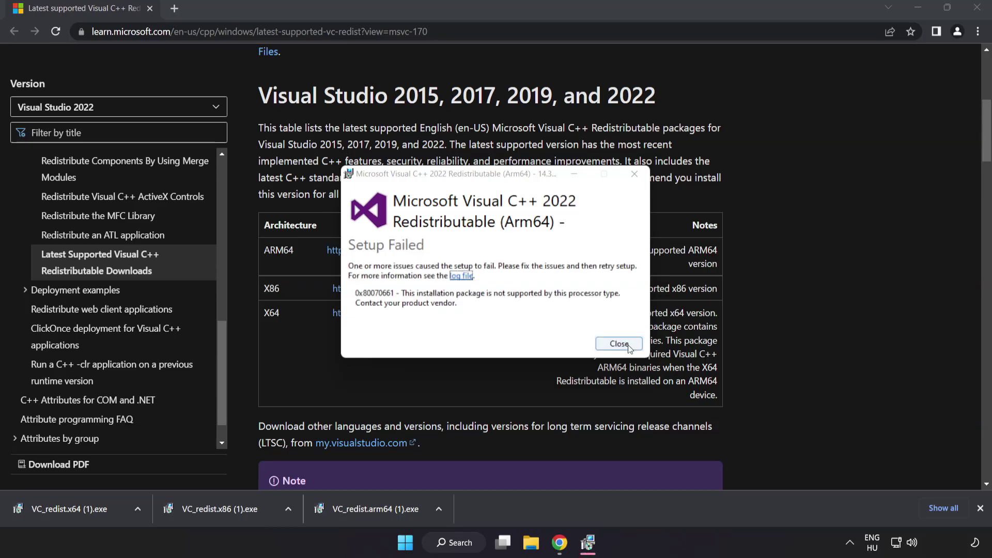
left_click(619, 344)
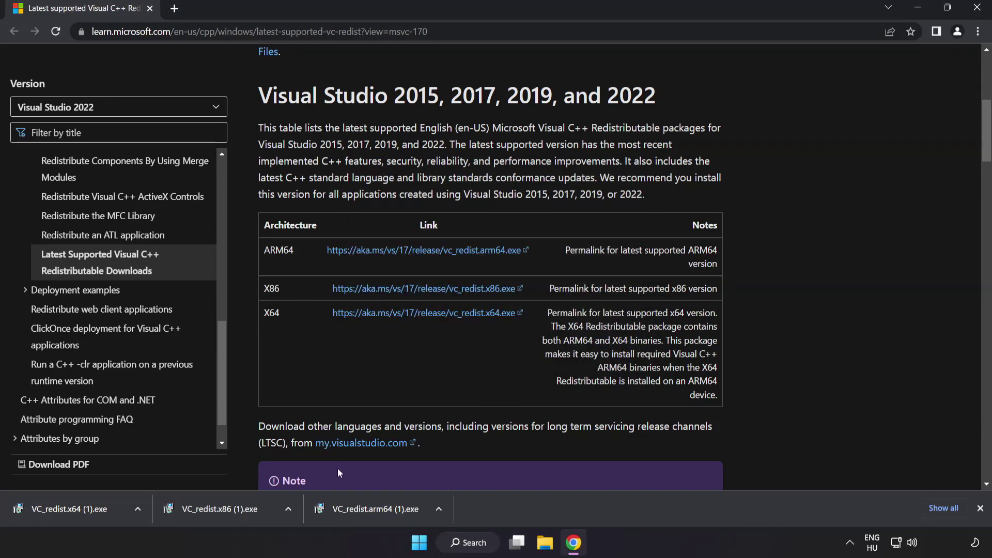
Step: Install the x86 redistributable, dismiss the x64 reboot-required failure, and close Chrome
left_click(223, 510)
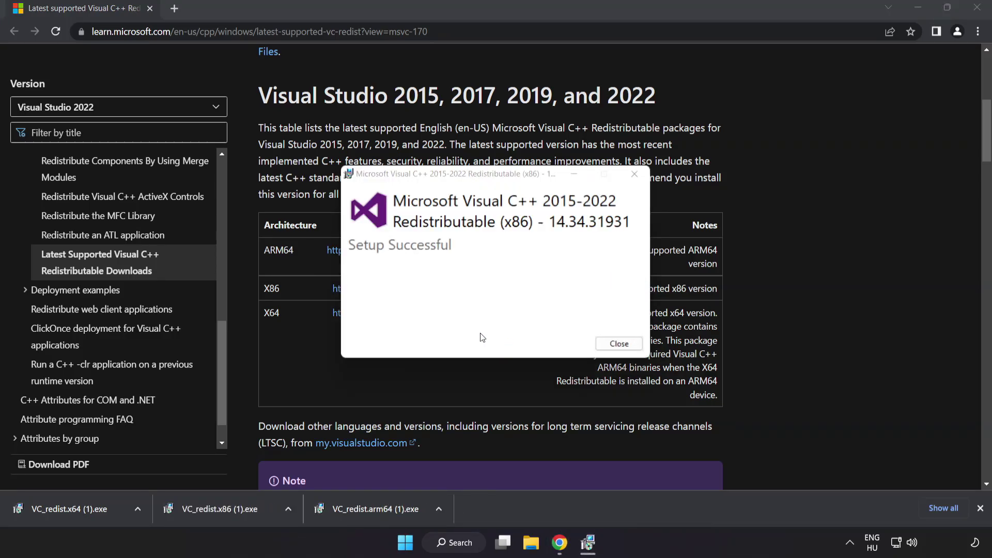
left_click(618, 344)
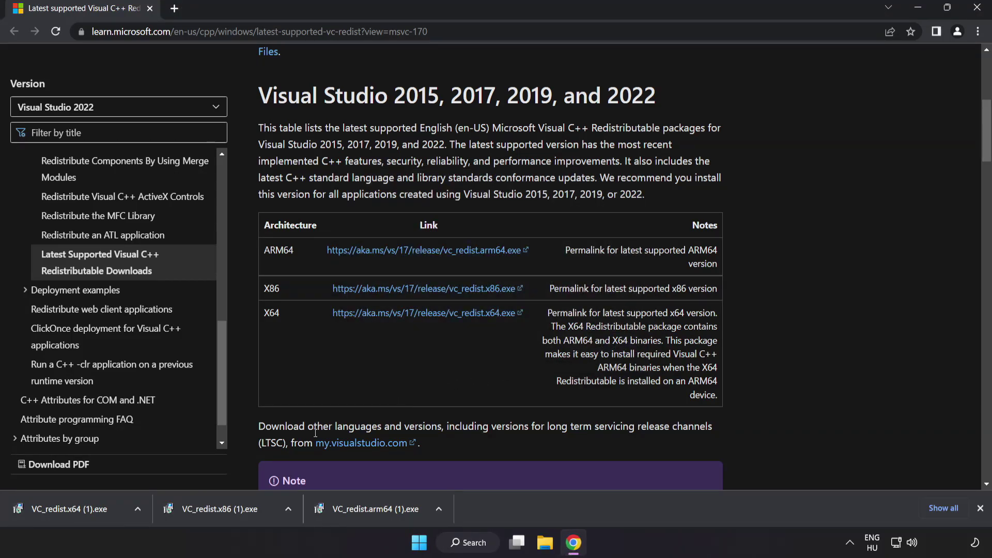
left_click(89, 509)
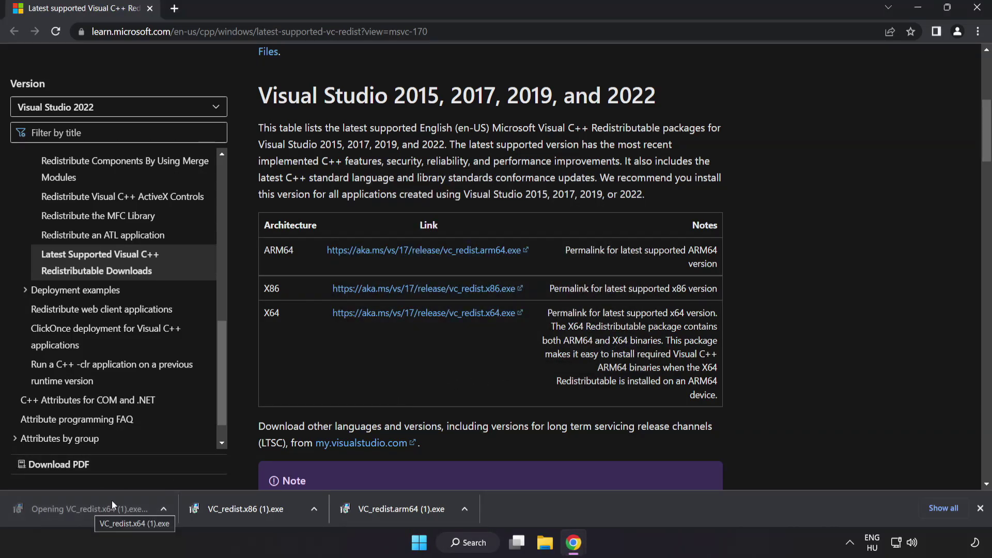
left_click(620, 345)
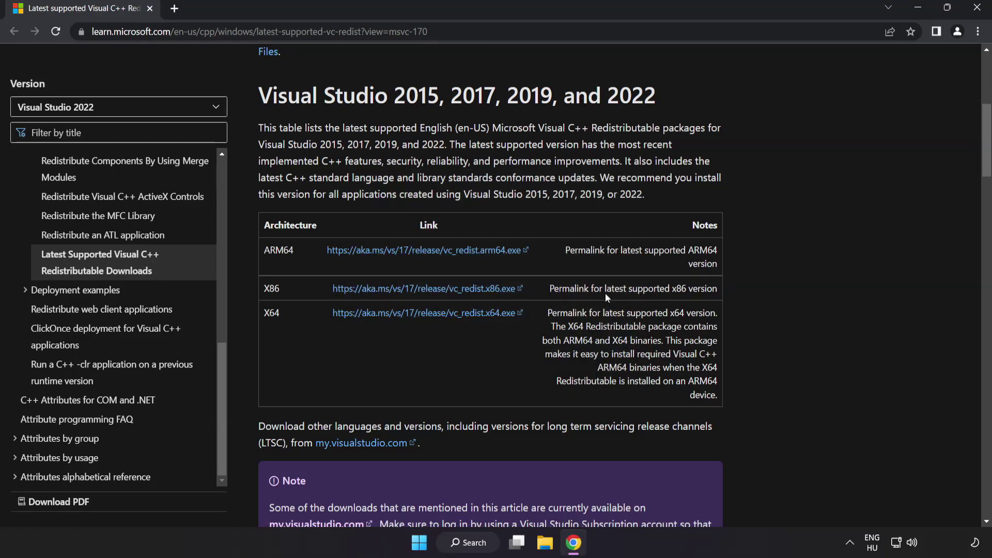
left_click(976, 13)
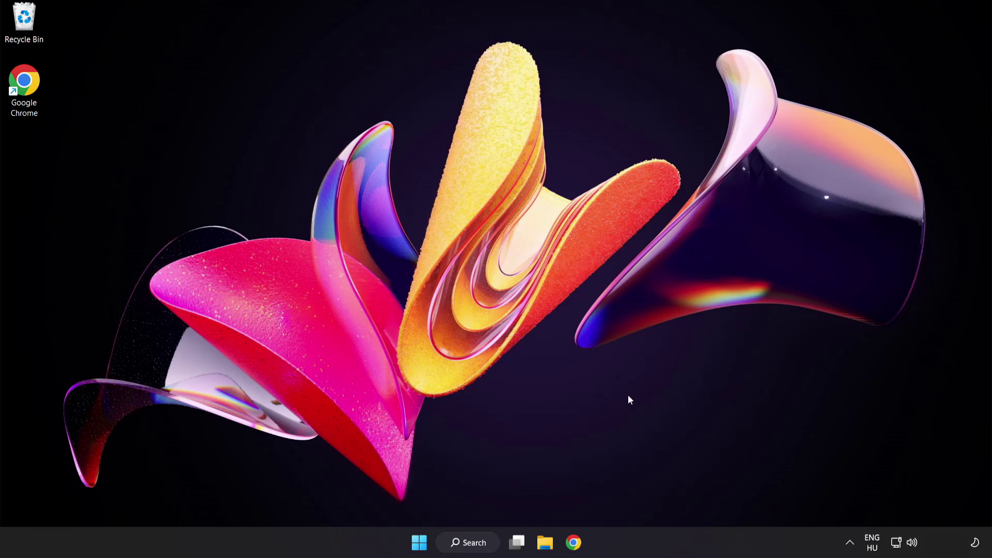
Step: Search for cmd and launch Command Prompt with Run as administrator
left_click(471, 546)
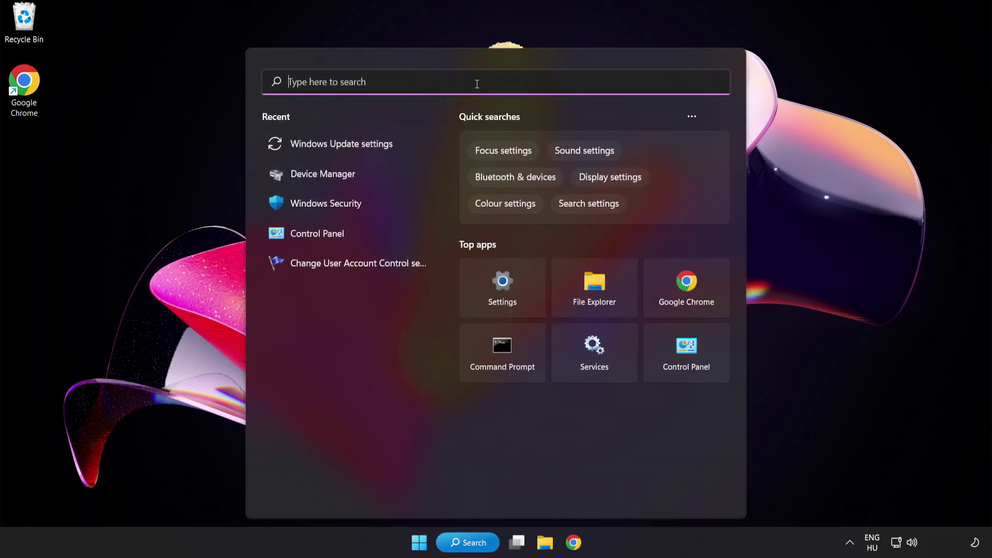
type("cmd")
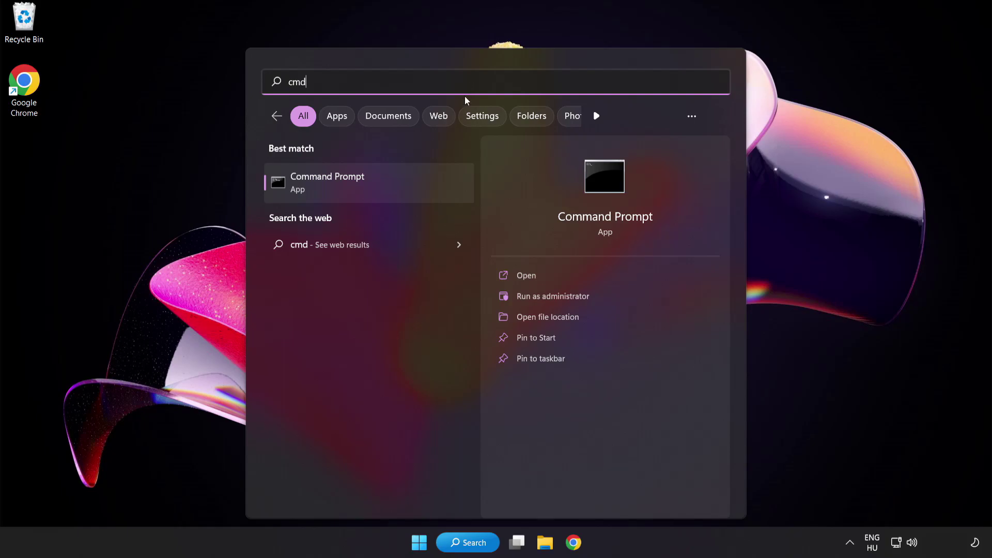
right_click(372, 189)
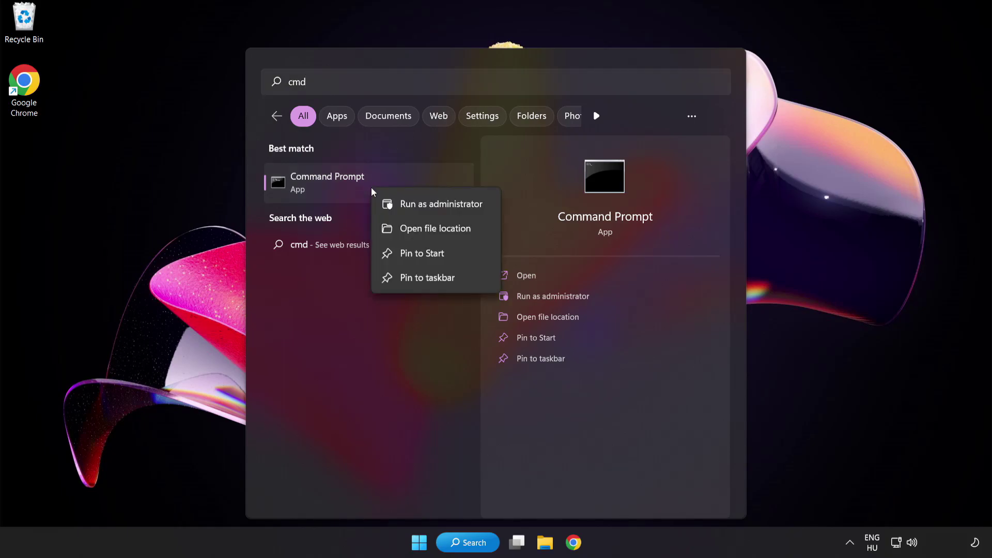
left_click(417, 206)
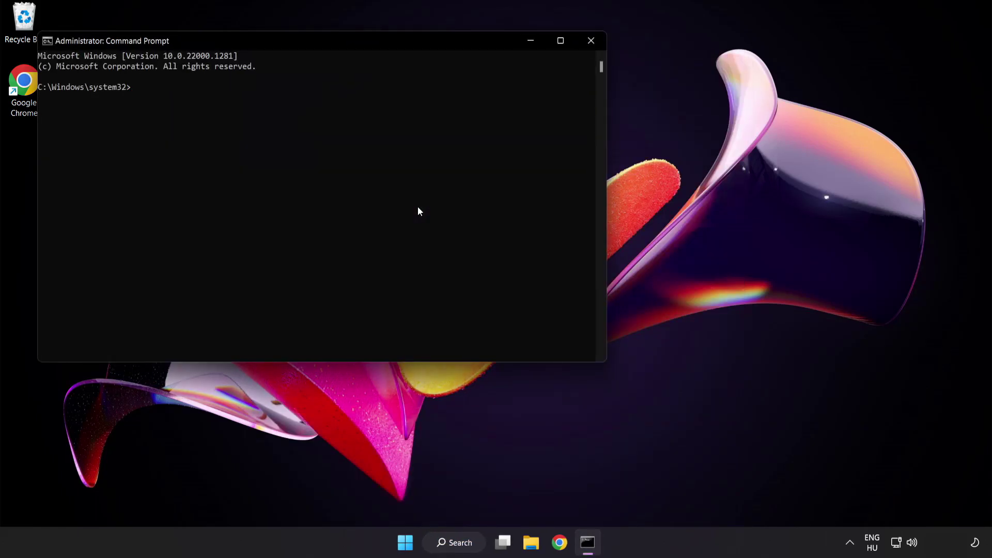
Step: Run sfc /scannow to 100% with no integrity violations, then close Command Prompt
left_click_drag(285, 44, 432, 99)
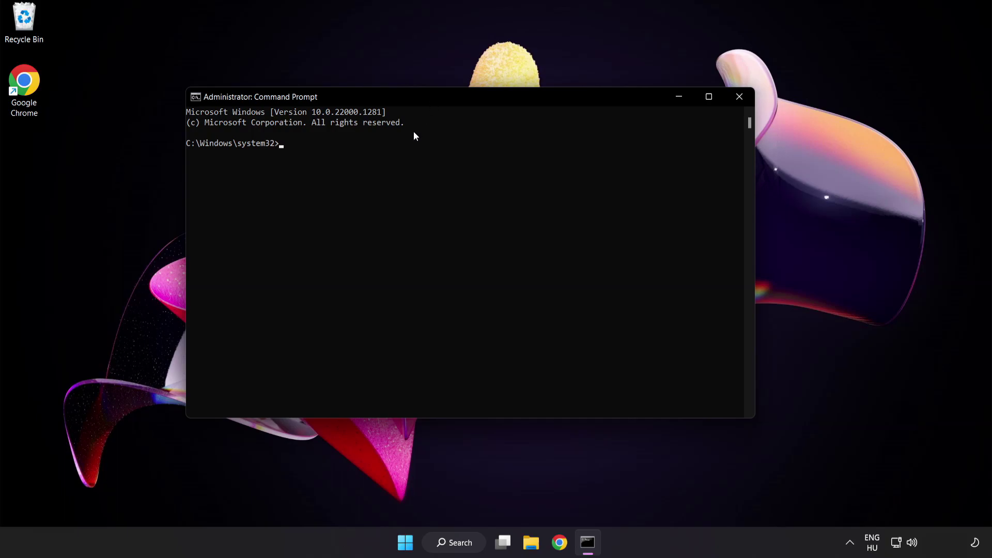
type("sfc")
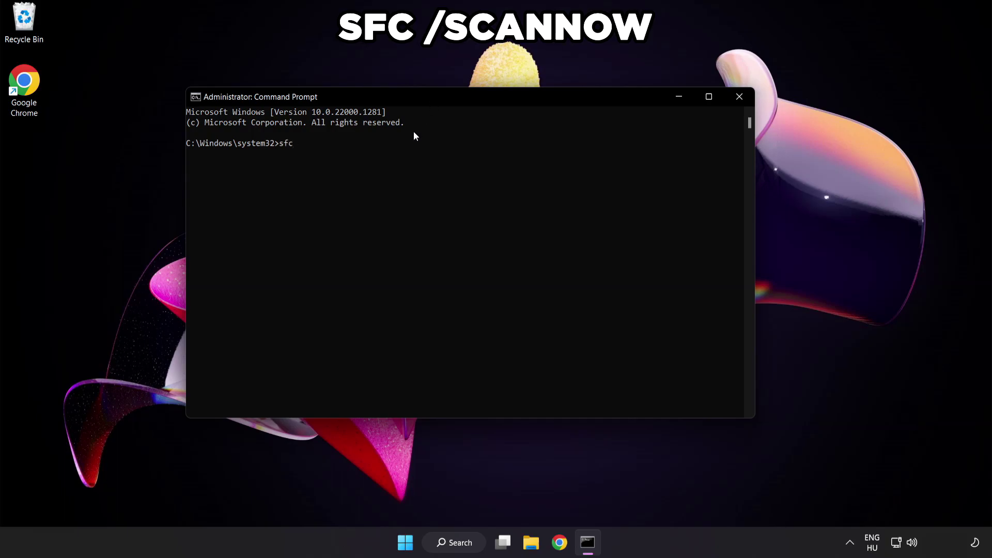
type(" /scannow")
key("Return")
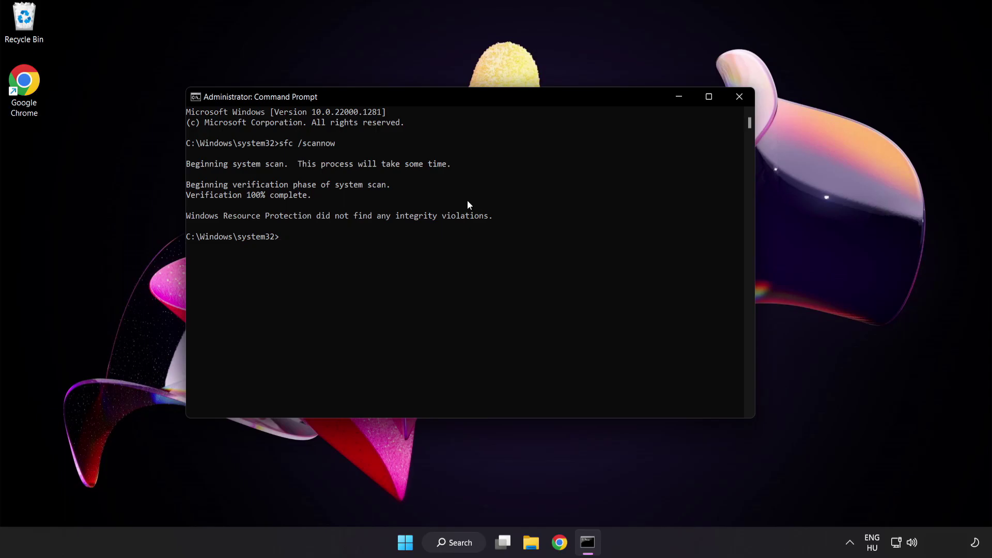
left_click(739, 97)
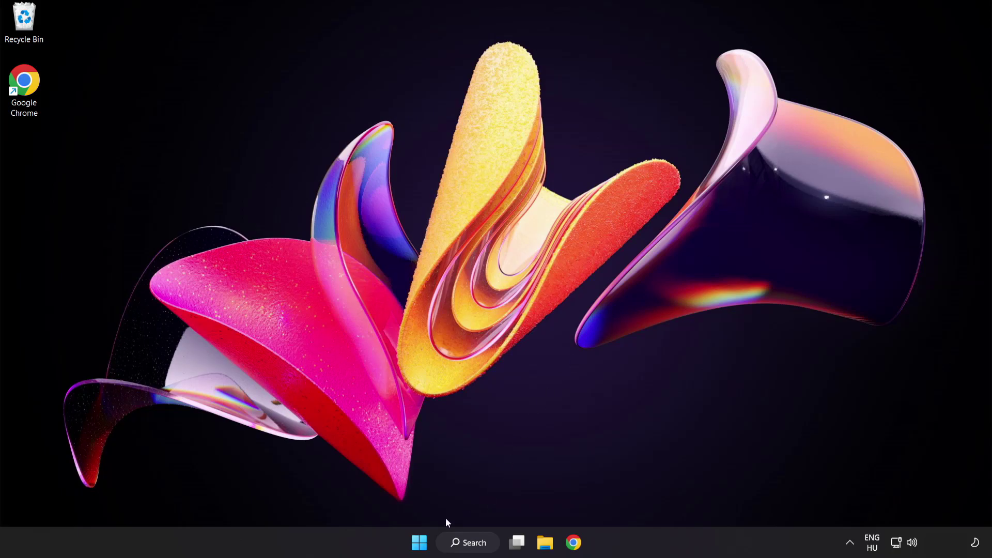
Step: Open the Start menu's power button to show Sleep, Shut down and Restart
left_click(419, 542)
left_click(658, 498)
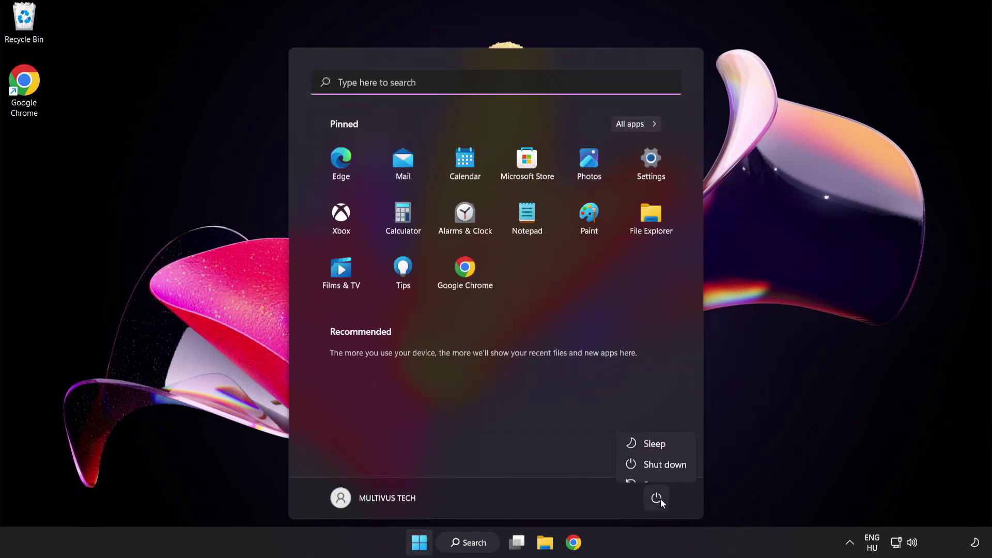